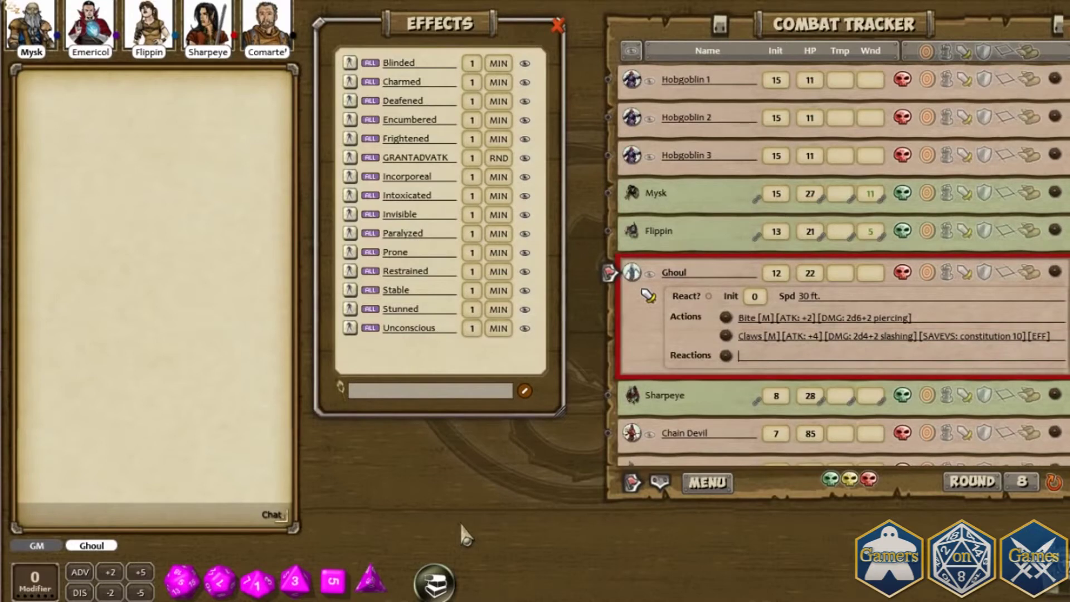
Nudge the Effects list right and roll the Ghoul's Bite at Flippin, missing on 12.
left_click_drag(470, 448, 475, 400)
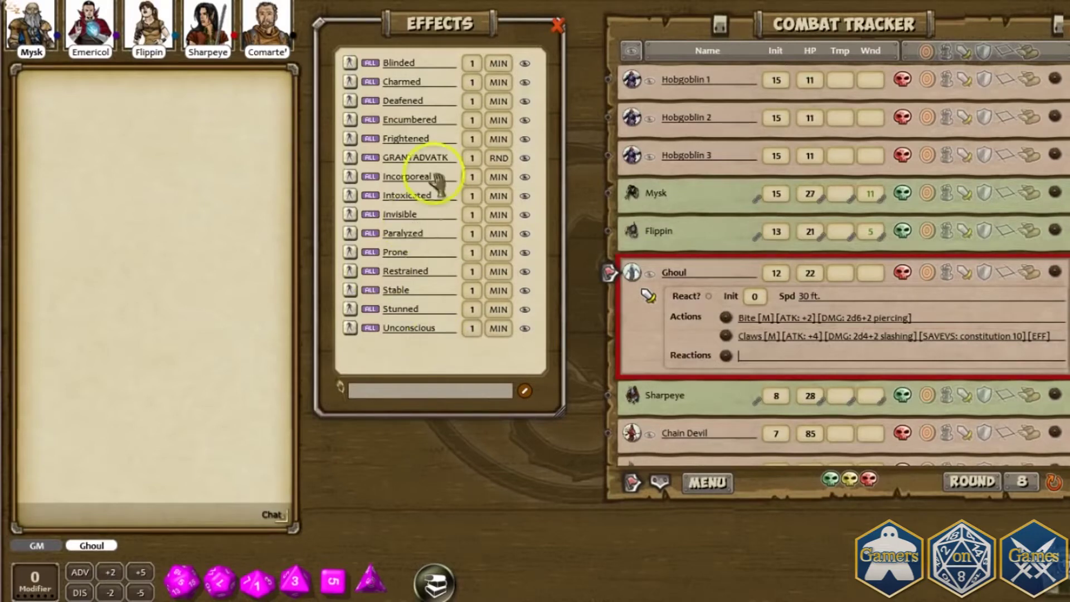
left_click(449, 23)
left_click_drag(449, 23, 468, 25)
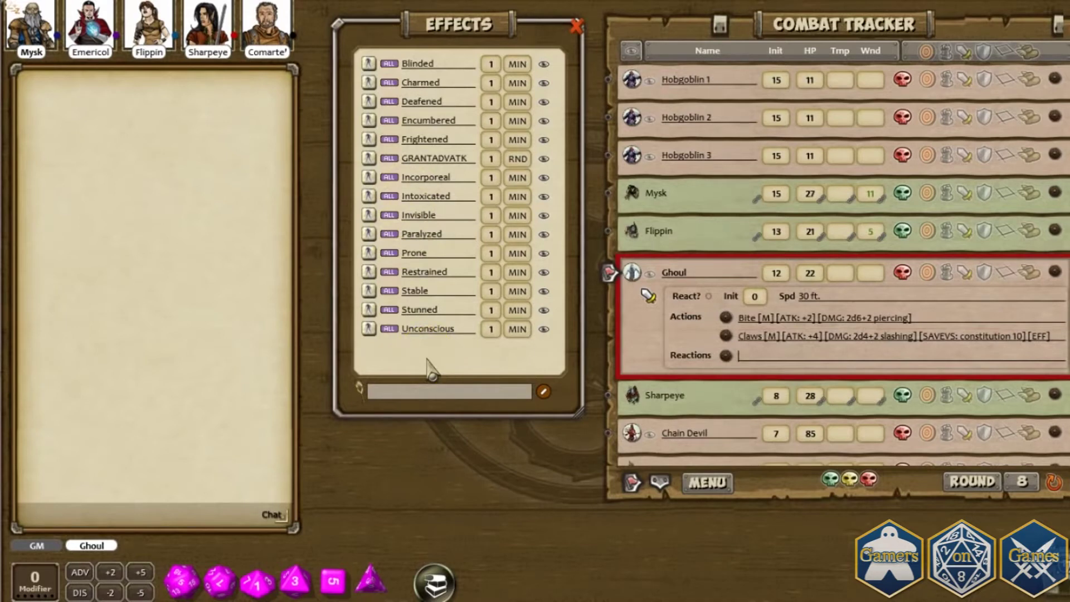
left_click(437, 146)
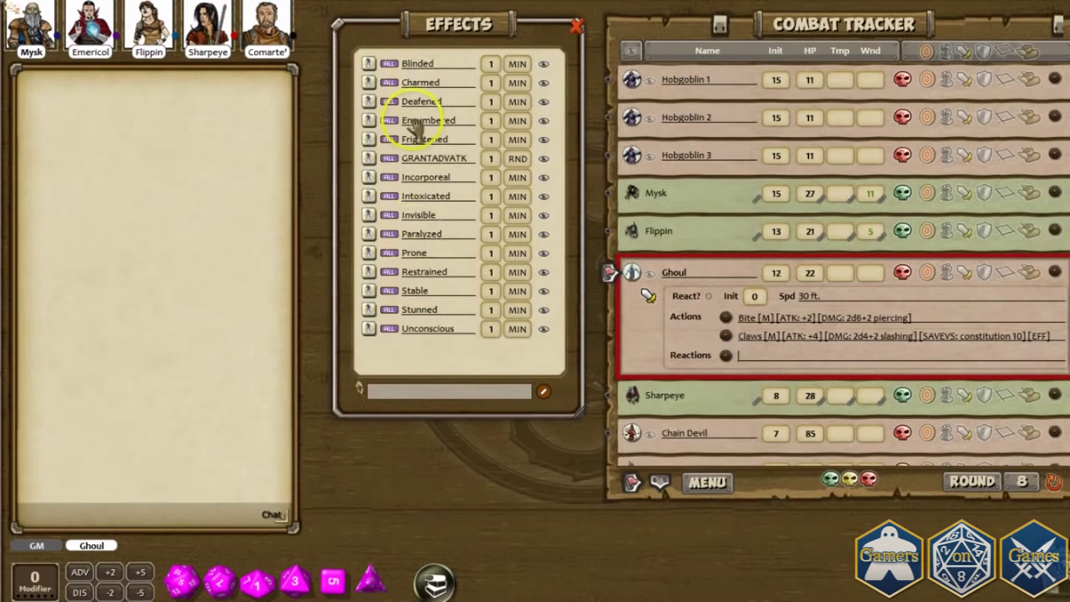
left_click_drag(369, 70, 716, 228)
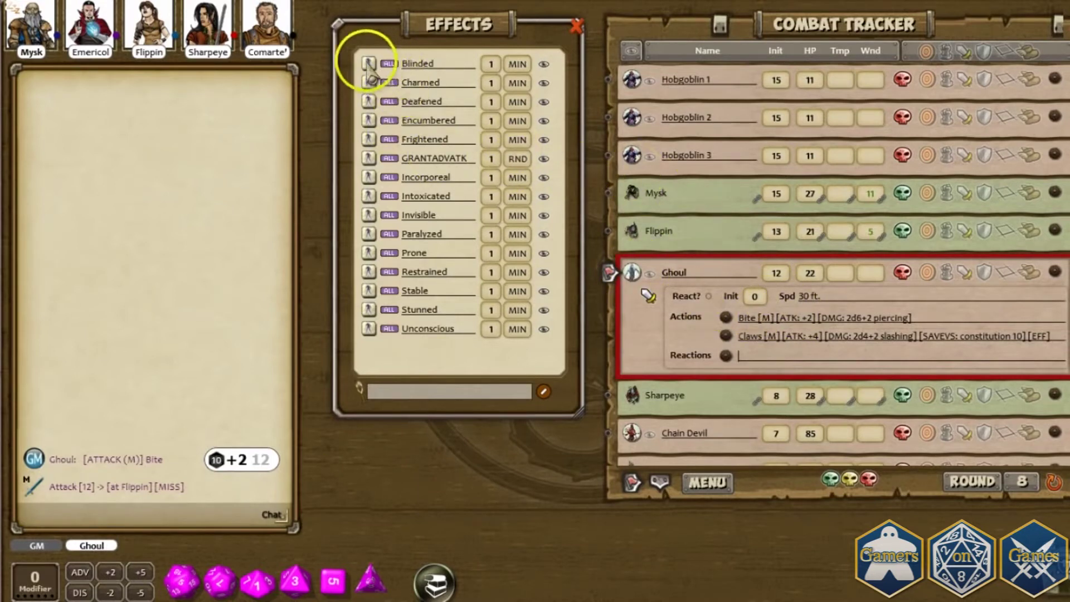
Put a 10-round Blinded effect from the Ghoul on Flippin, then cycle its ON/SKIP/OFF toggle.
left_click_drag(368, 66, 716, 237)
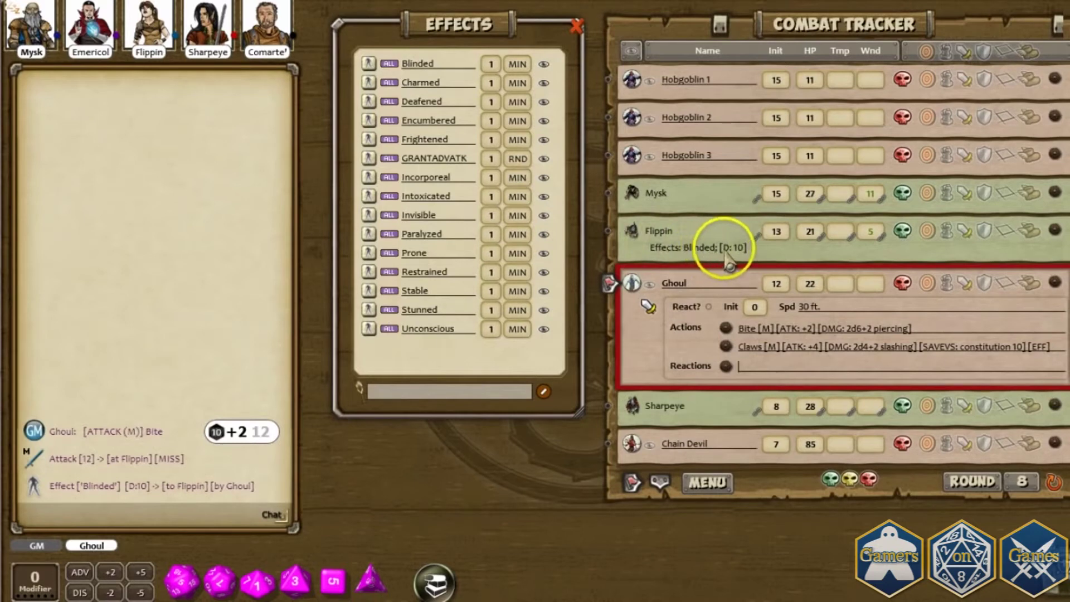
left_click(1035, 240)
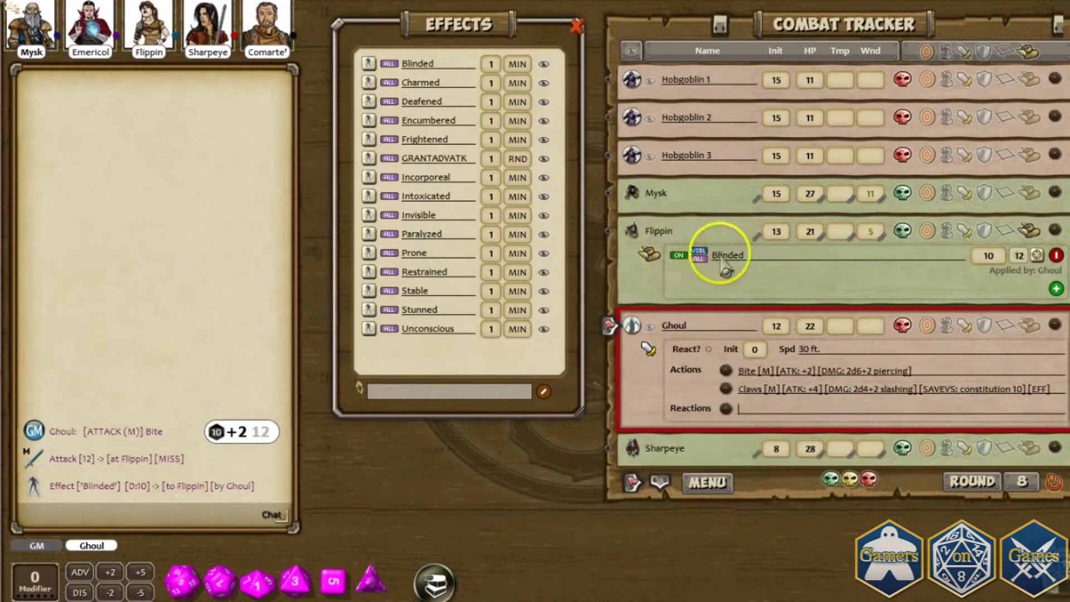
left_click(678, 255)
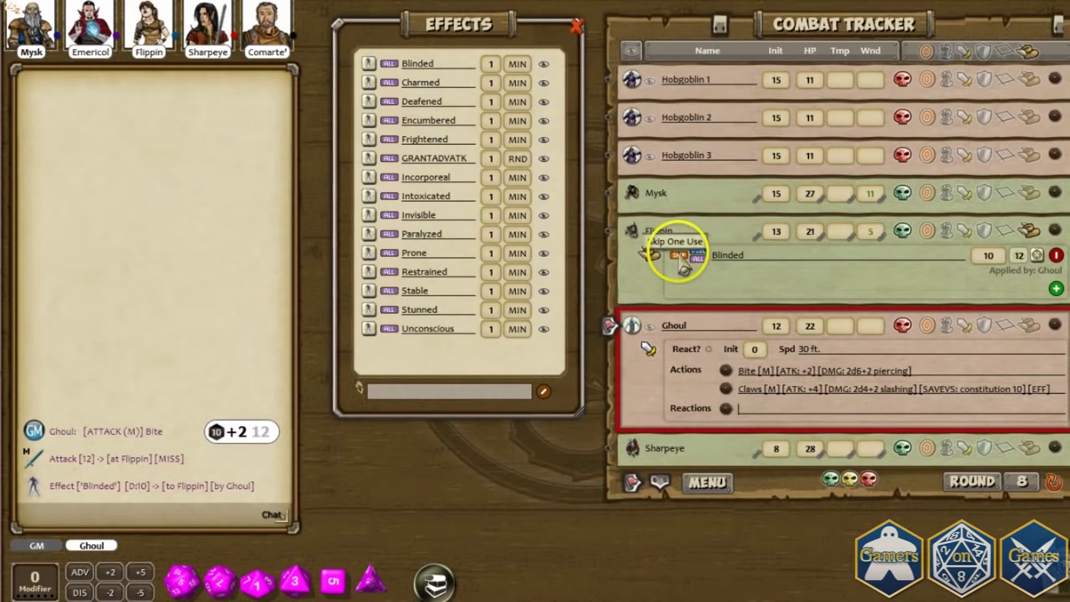
left_click(678, 256)
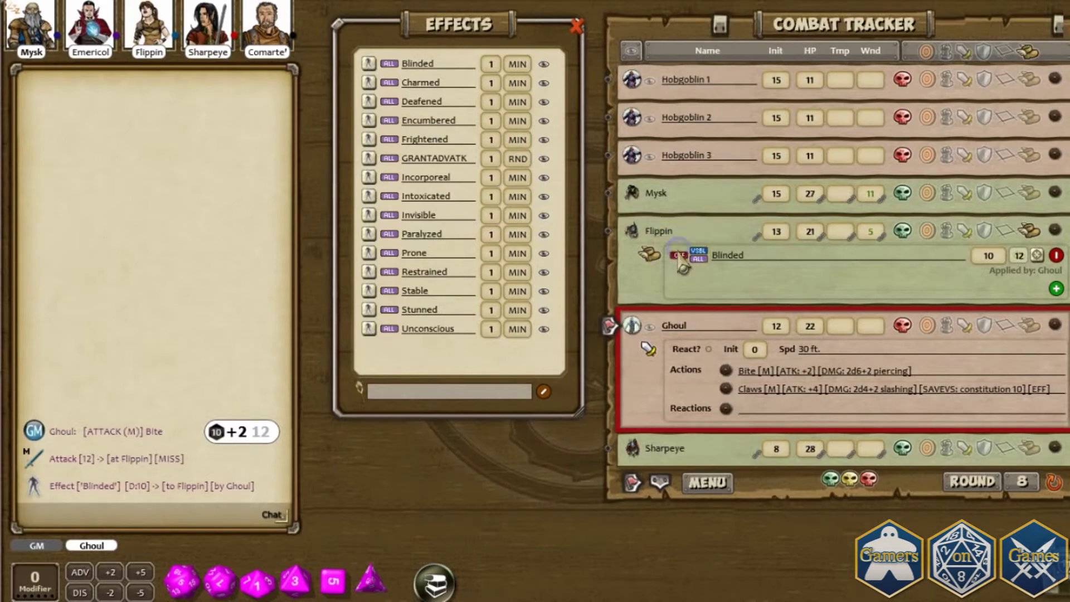
left_click(698, 251)
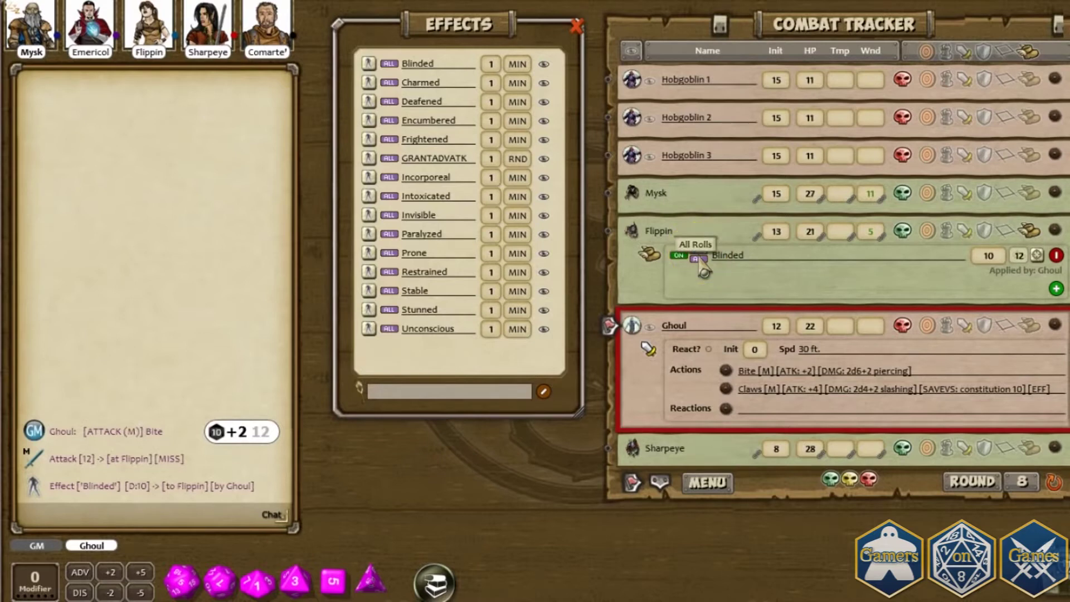
left_click(698, 259)
left_click(754, 258)
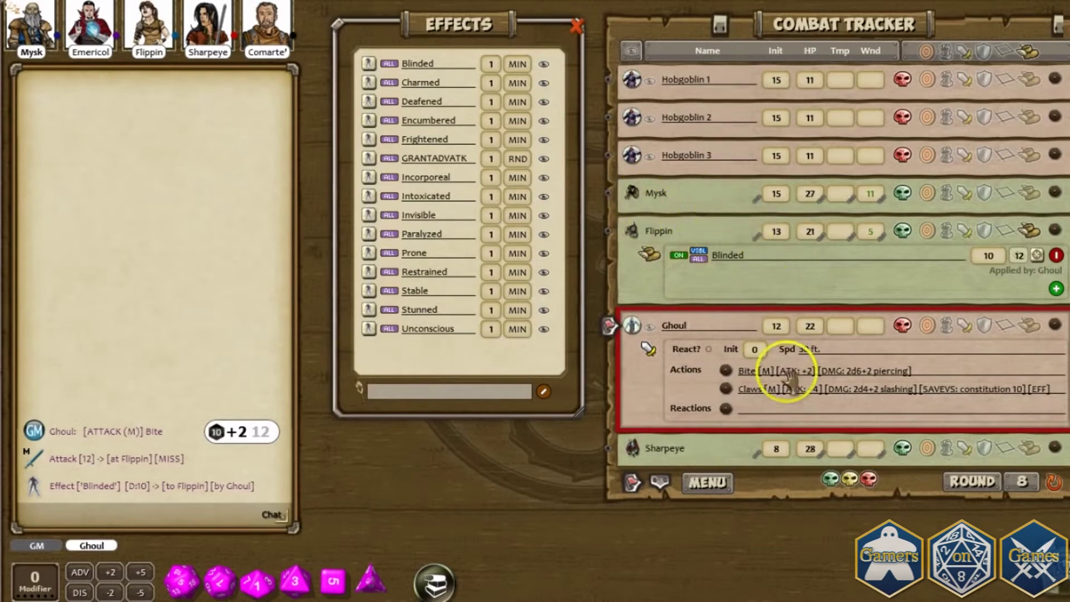
Roll the Ghoul's Bite at blinded Flippin with advantage, missing at 6, then open Flippin's sheet.
left_click_drag(797, 376, 754, 250)
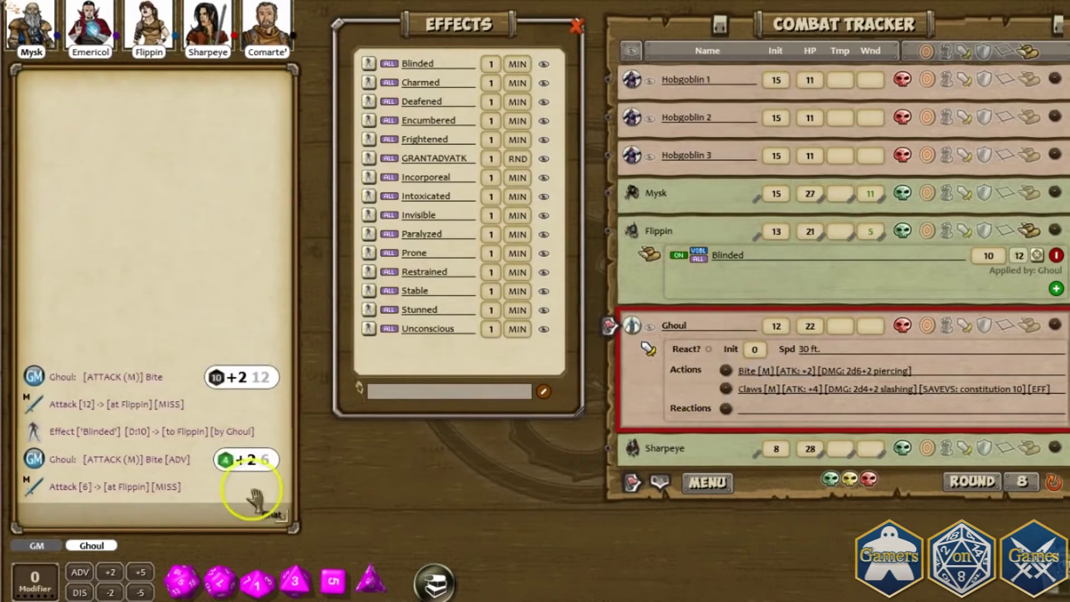
left_click(80, 571)
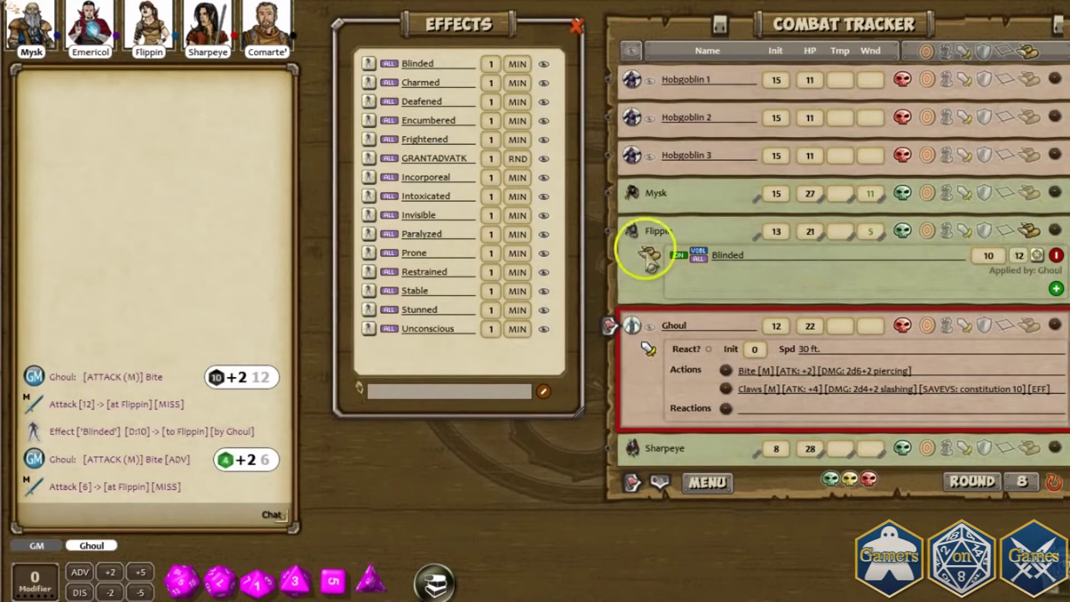
left_click(1053, 228)
Roll Flippin's Shortsword attack at the Ghoul with disadvantage, missing at 7, and close his sheet.
left_click_drag(947, 62, 461, 25)
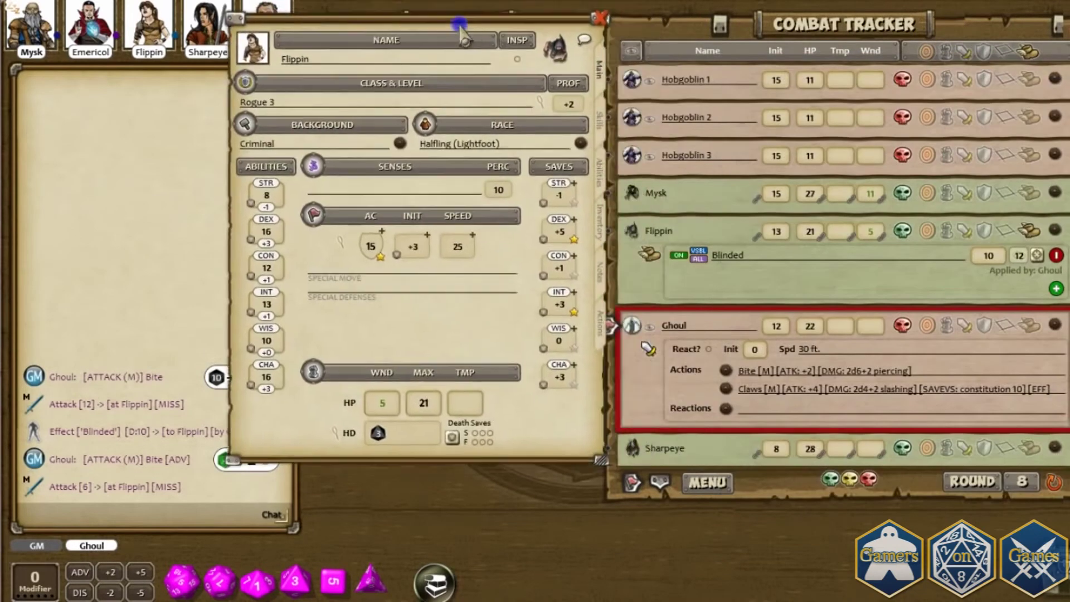
left_click(600, 324)
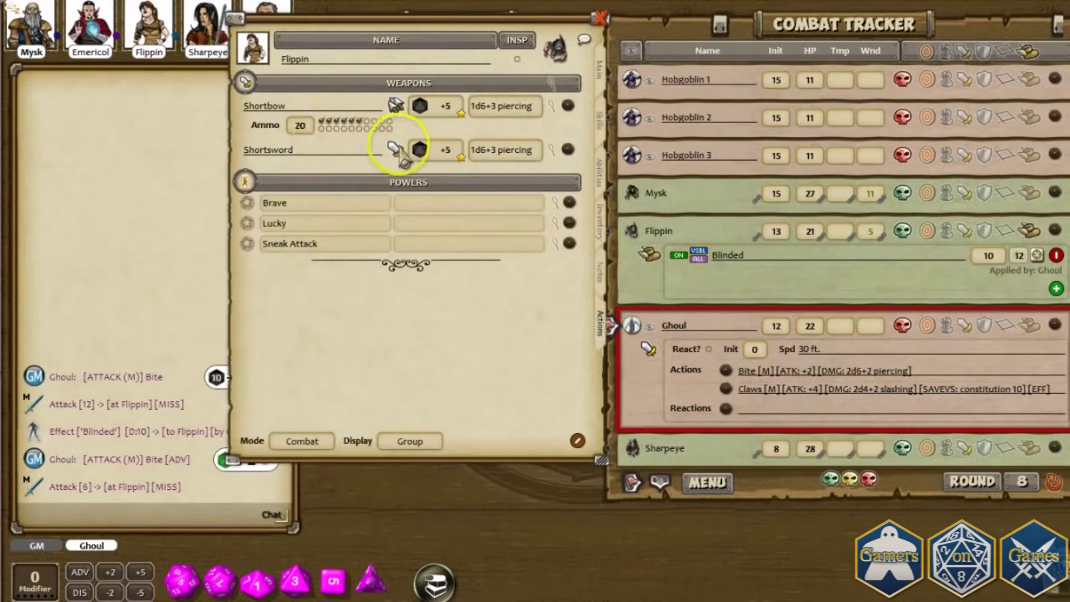
left_click_drag(420, 149, 667, 386)
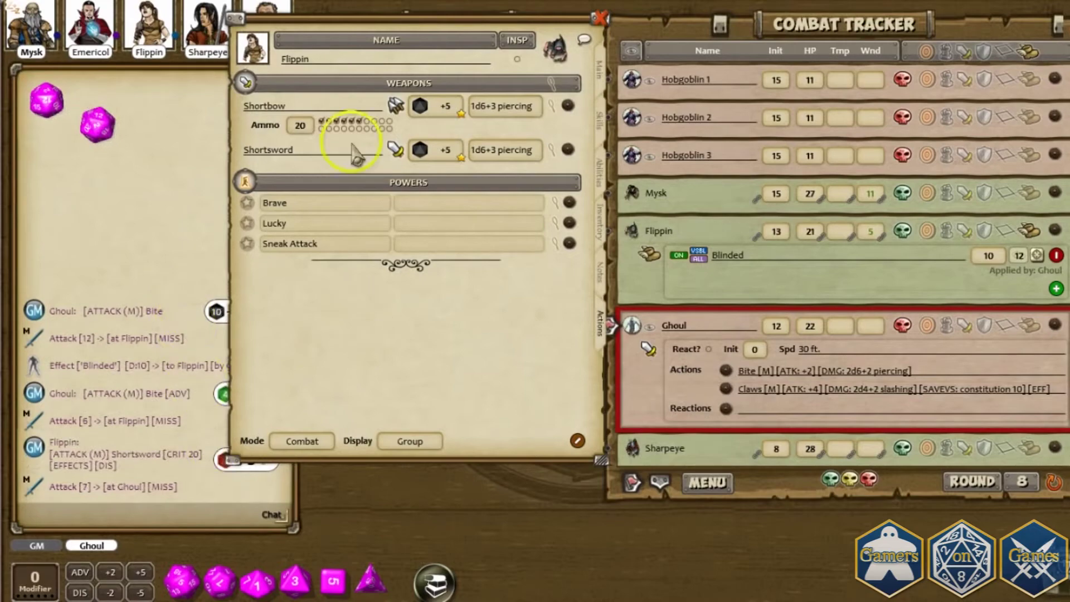
left_click_drag(370, 23, 587, 44)
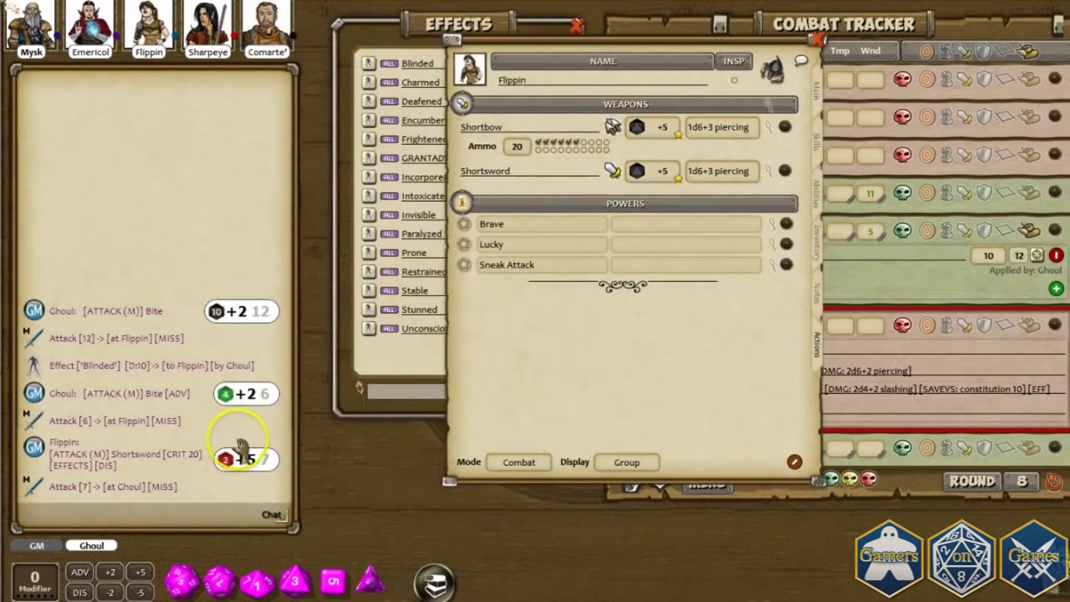
left_click(815, 38)
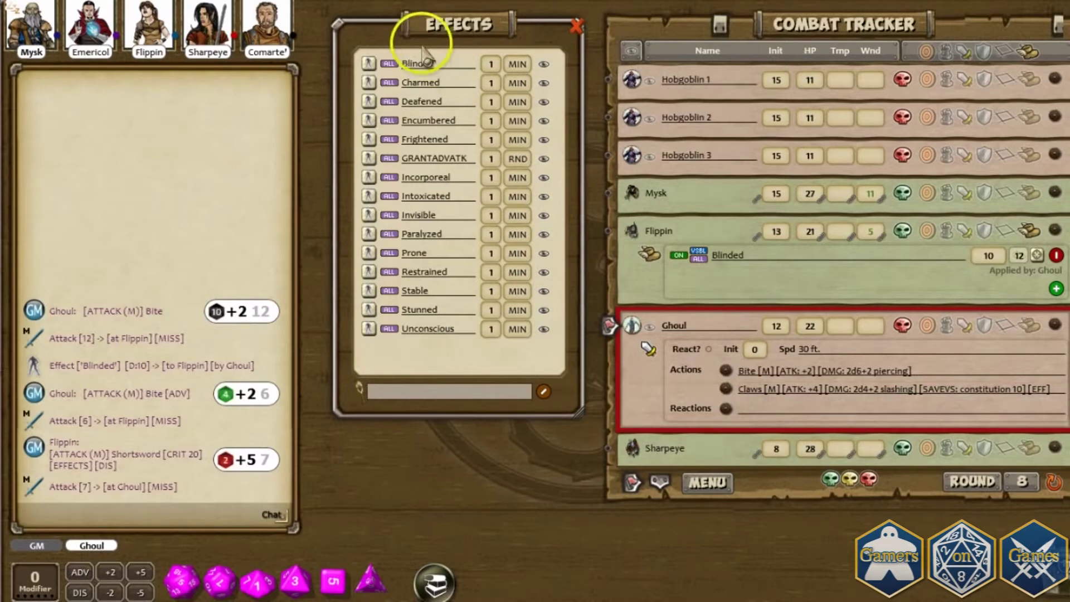
Blind the Ghoul, roll its Bite hitting Flippin at 18, then delete both Blinded effects.
left_click_drag(369, 66, 663, 400)
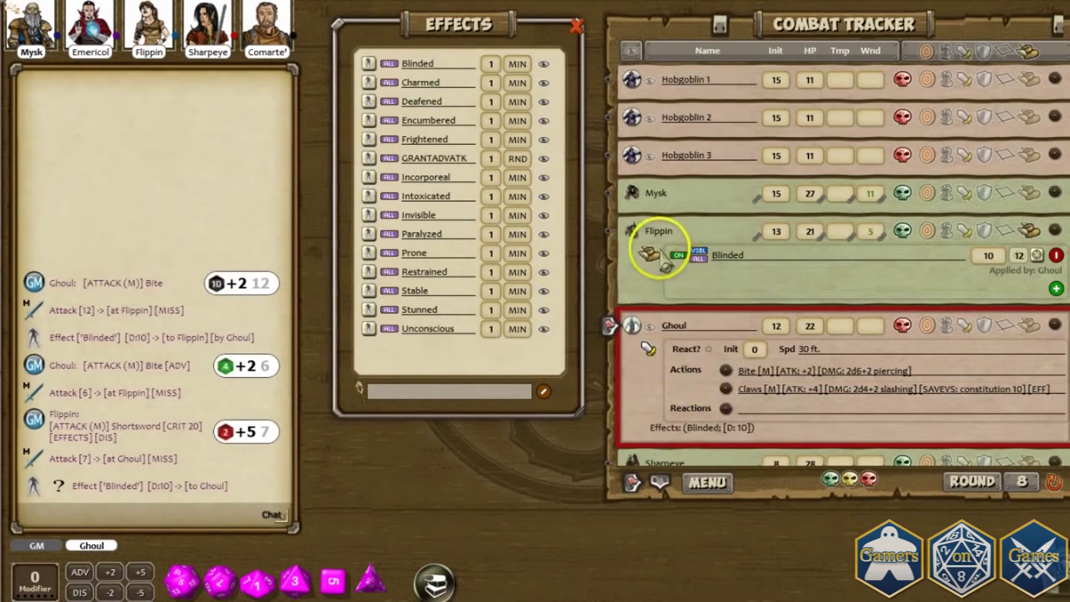
left_click_drag(798, 379, 117, 118)
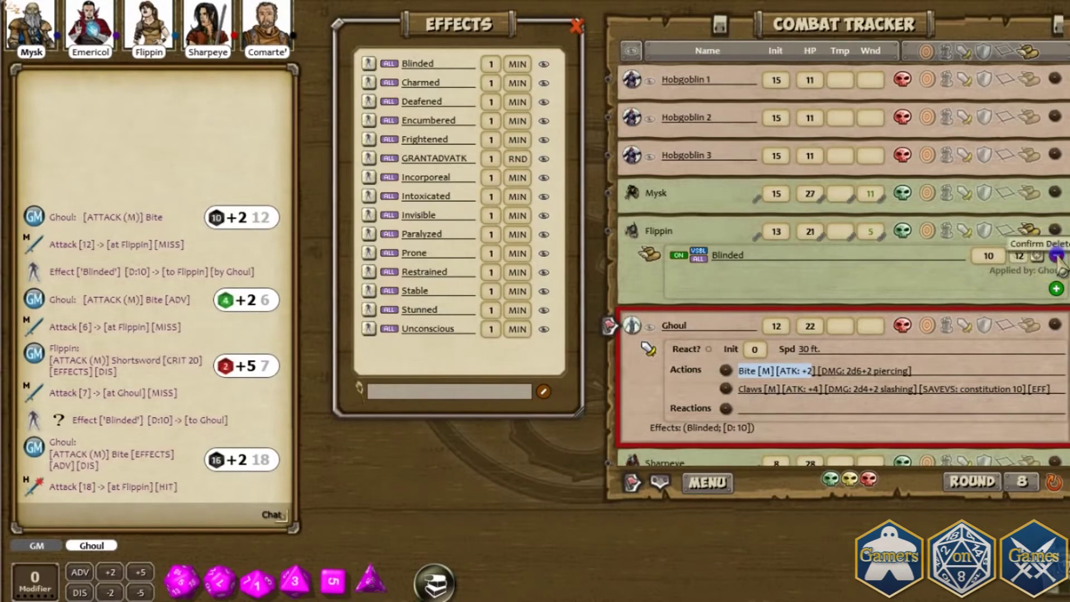
left_click(1056, 256)
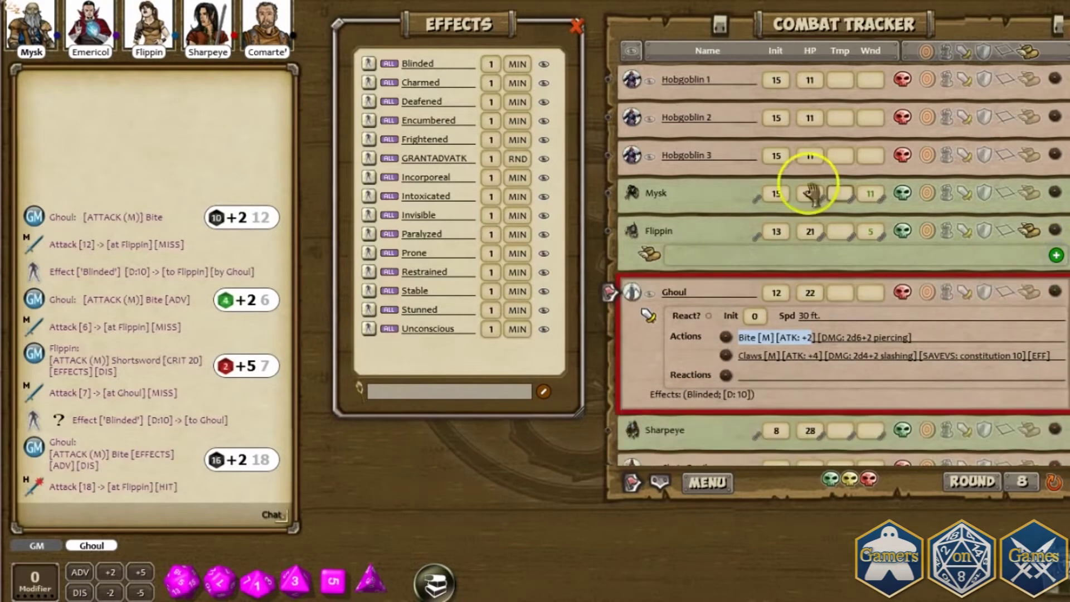
left_click(1026, 292)
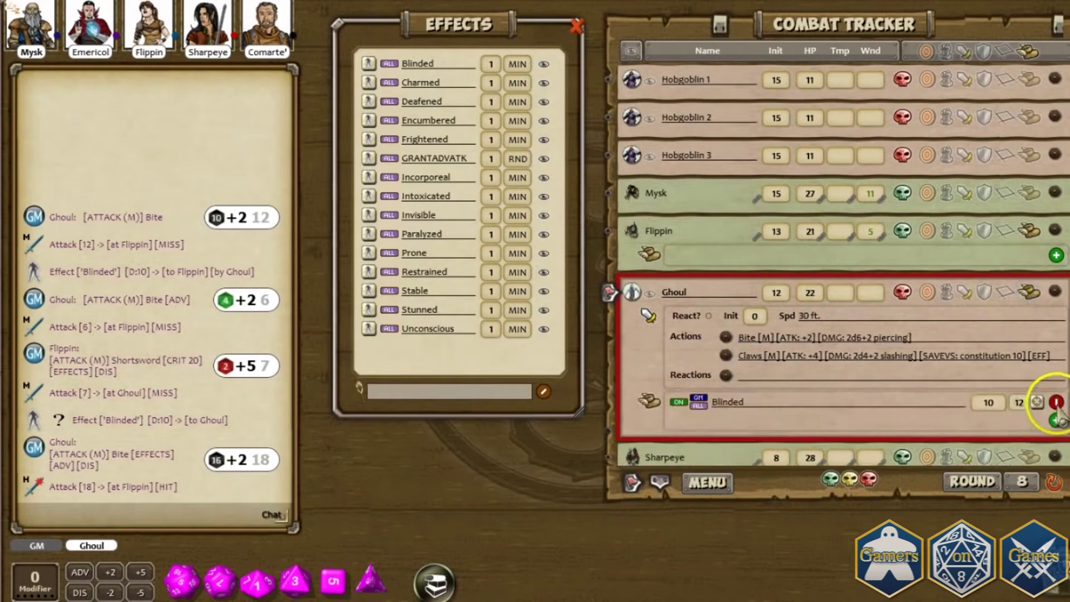
left_click(1056, 403)
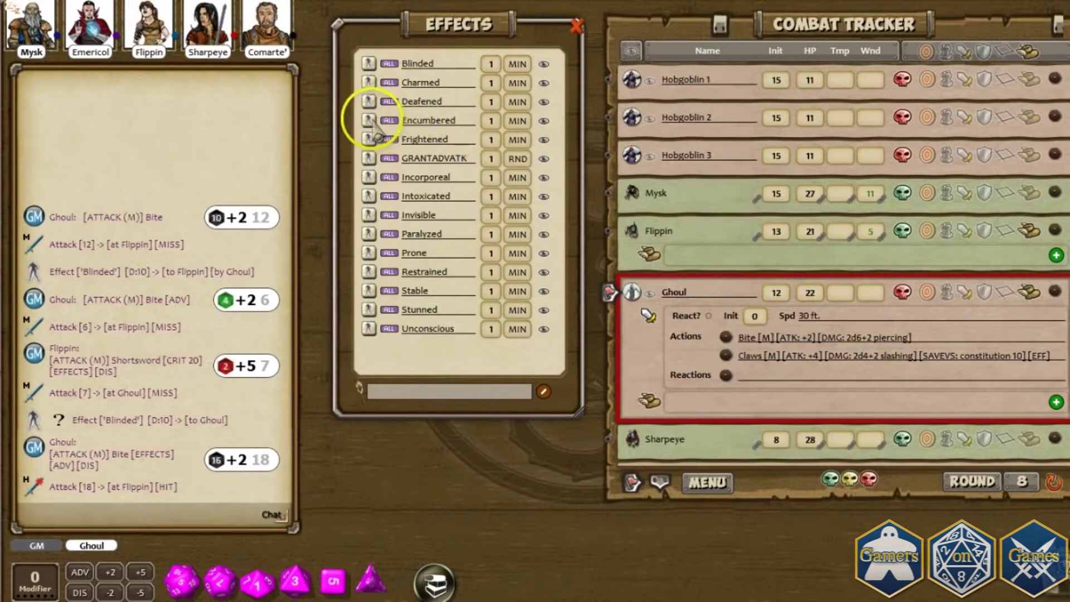
Drop the Encumbered effect on Flippin, giving him 10 rounds of Encumbered from the Ghoul.
mouse_move(586, 214)
left_mouse_down()
mouse_move(690, 240)
mouse_move(705, 262)
left_mouse_up()
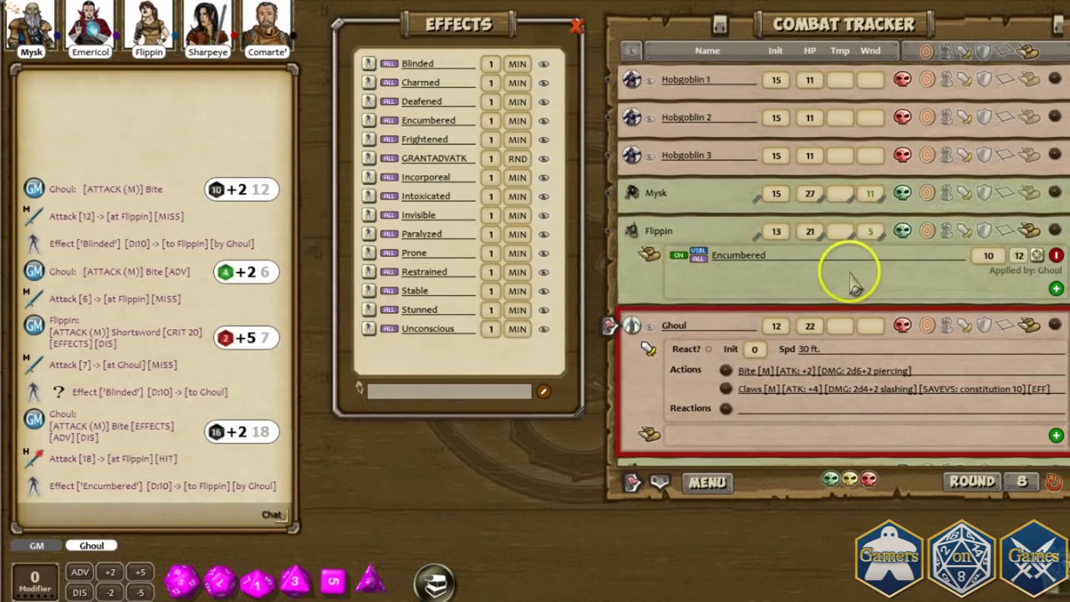
Roll Flippin's DEX, INT and WIS saves (DEX 8 at disadvantage), then delete Encumbered.
left_click(1057, 230)
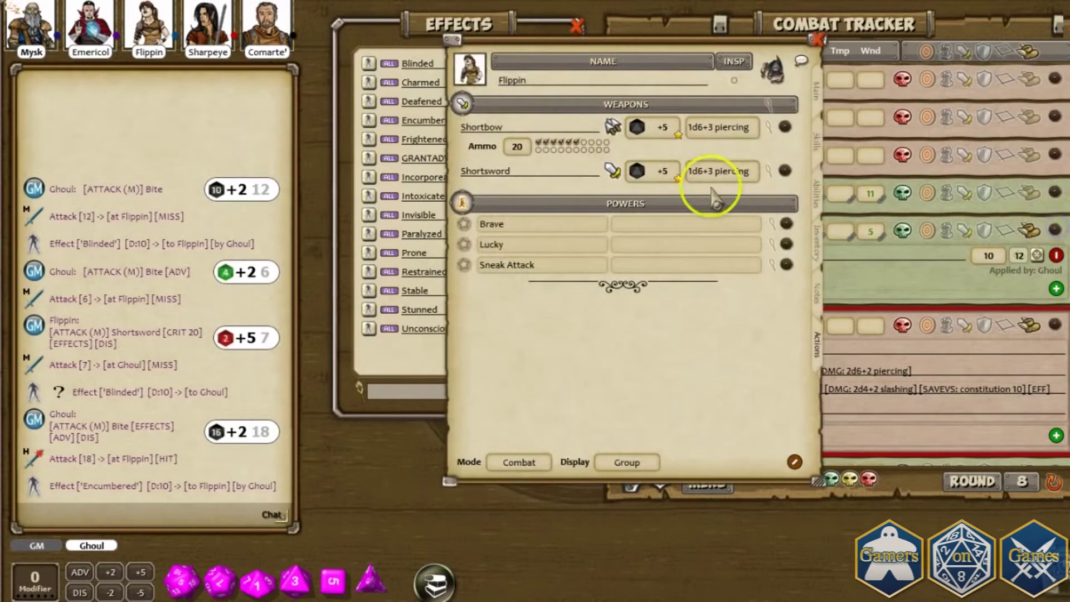
left_click(813, 90)
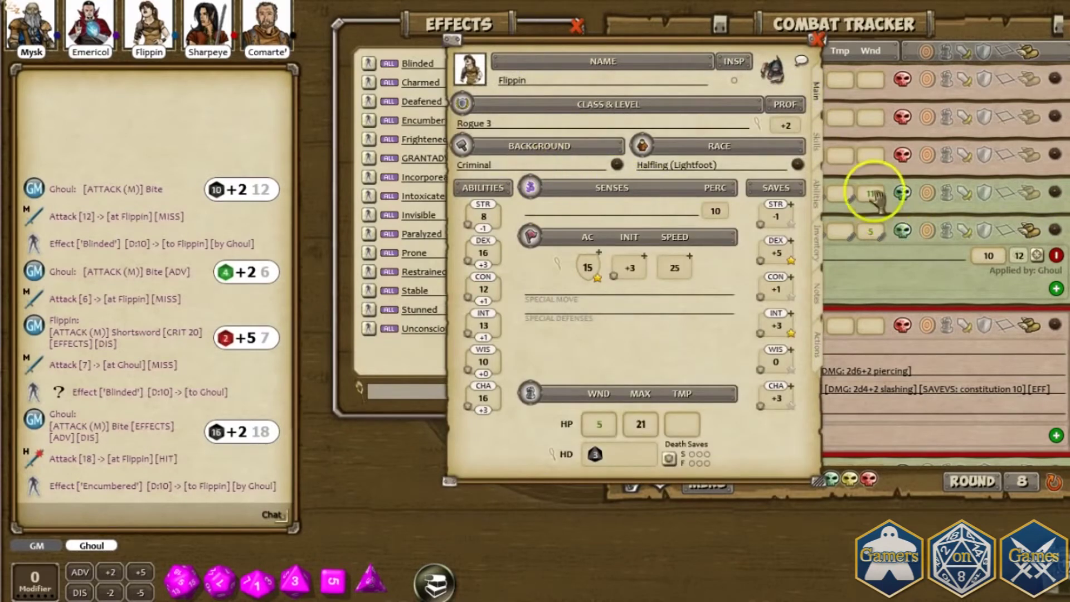
double_click(776, 259)
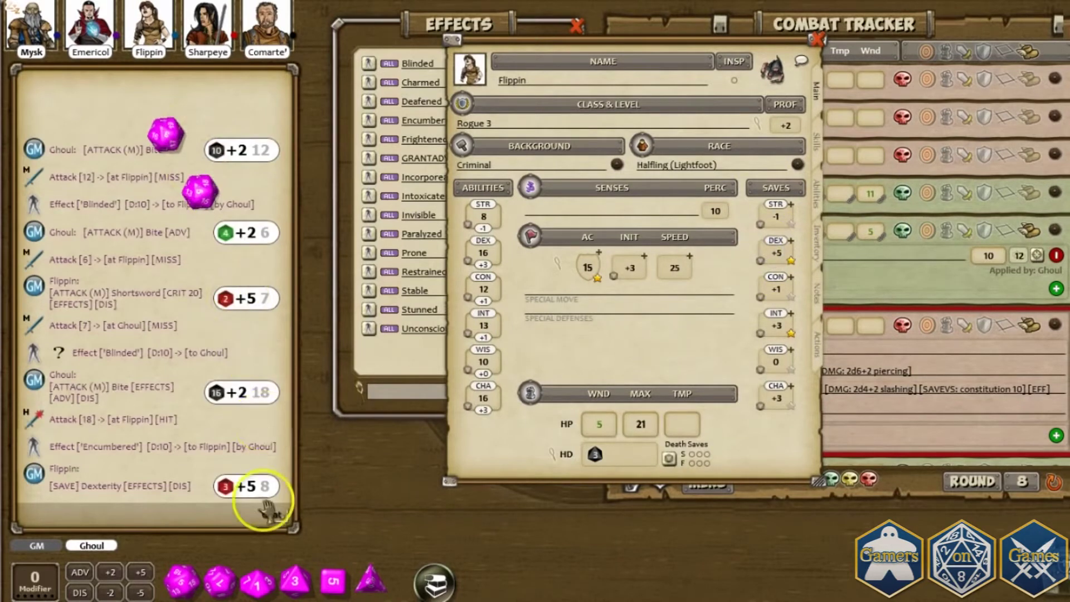
double_click(776, 326)
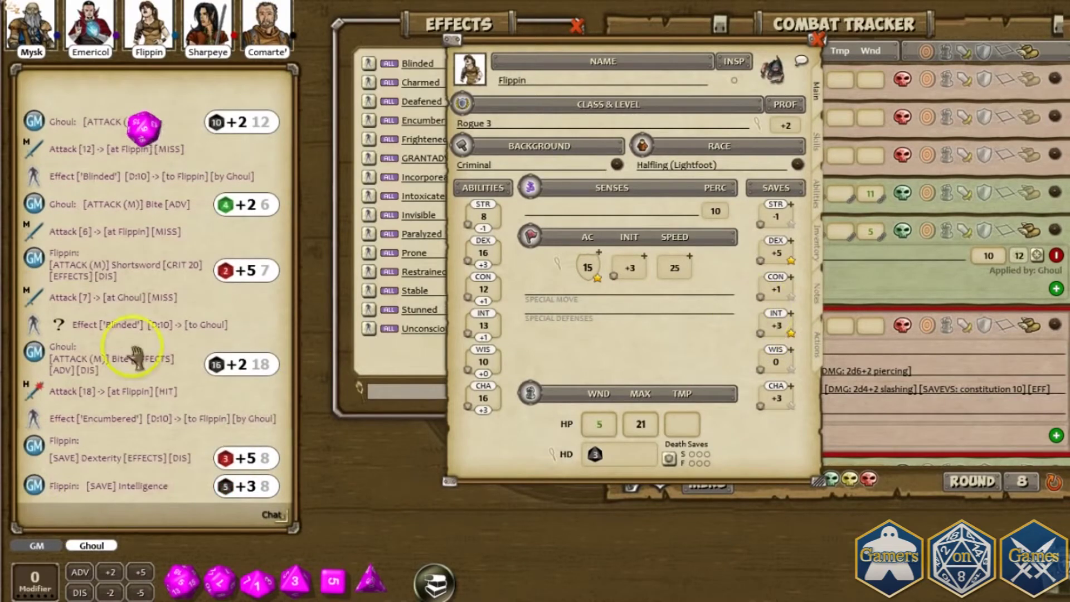
double_click(772, 359)
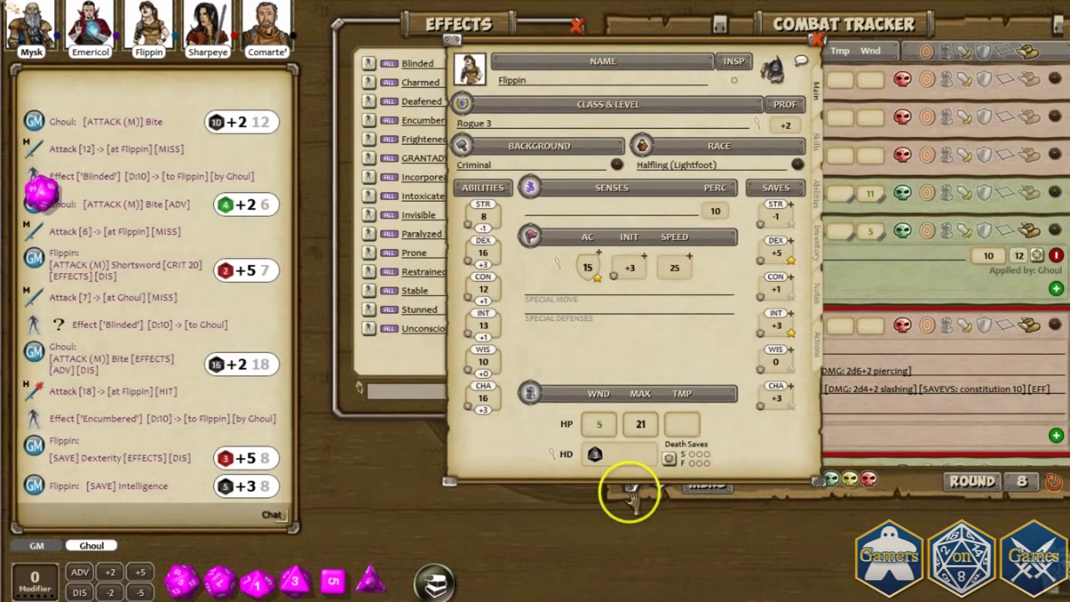
left_click(815, 39)
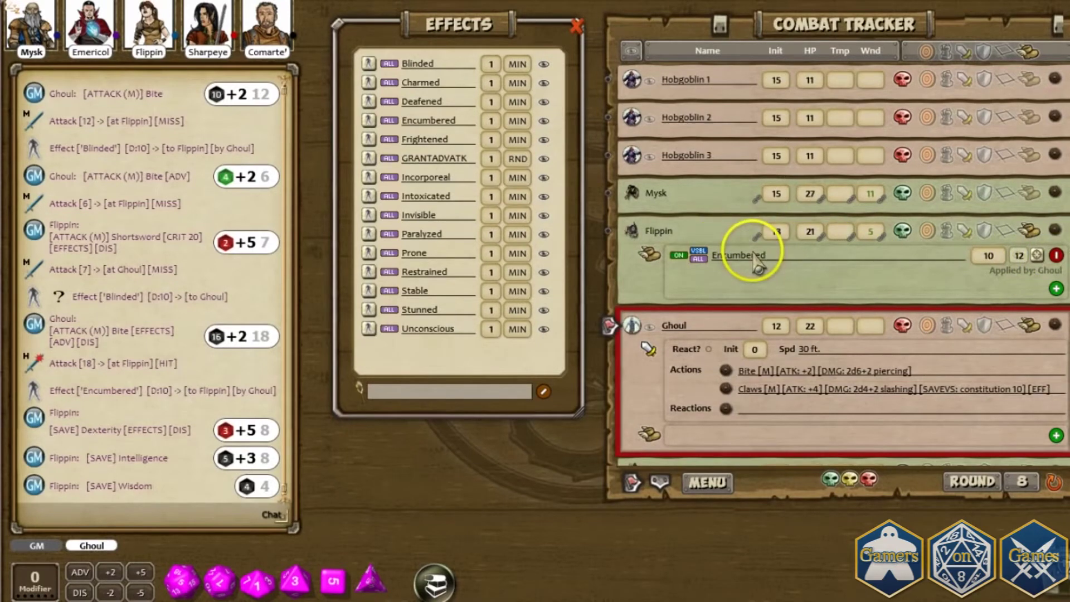
left_click(1056, 255)
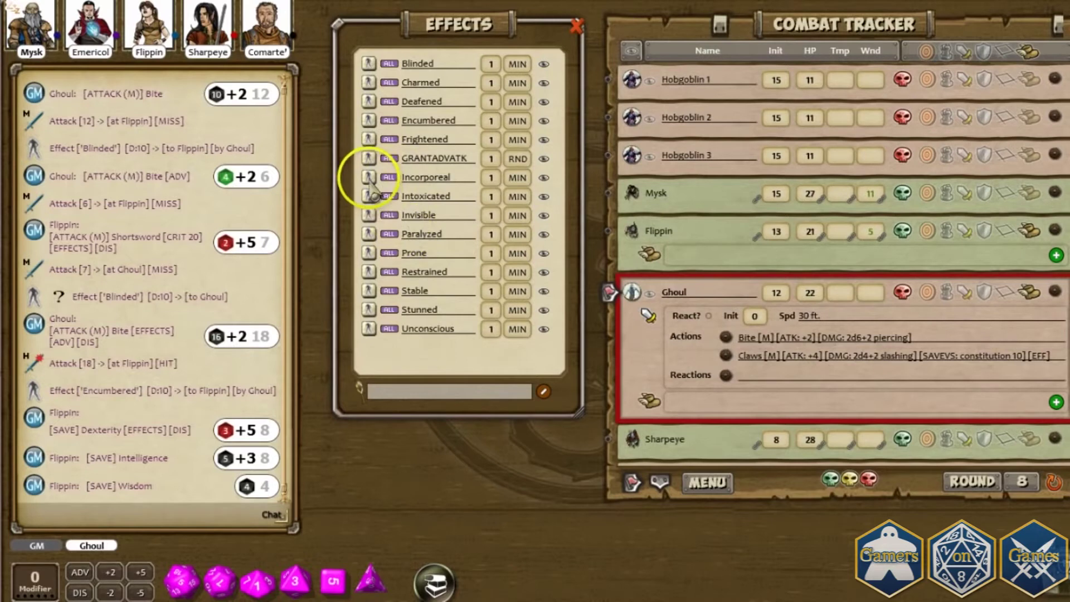
Make Flippin Incorporeal and roll the Ghoul's Bite attack and damage against him.
left_click_drag(368, 178, 700, 252)
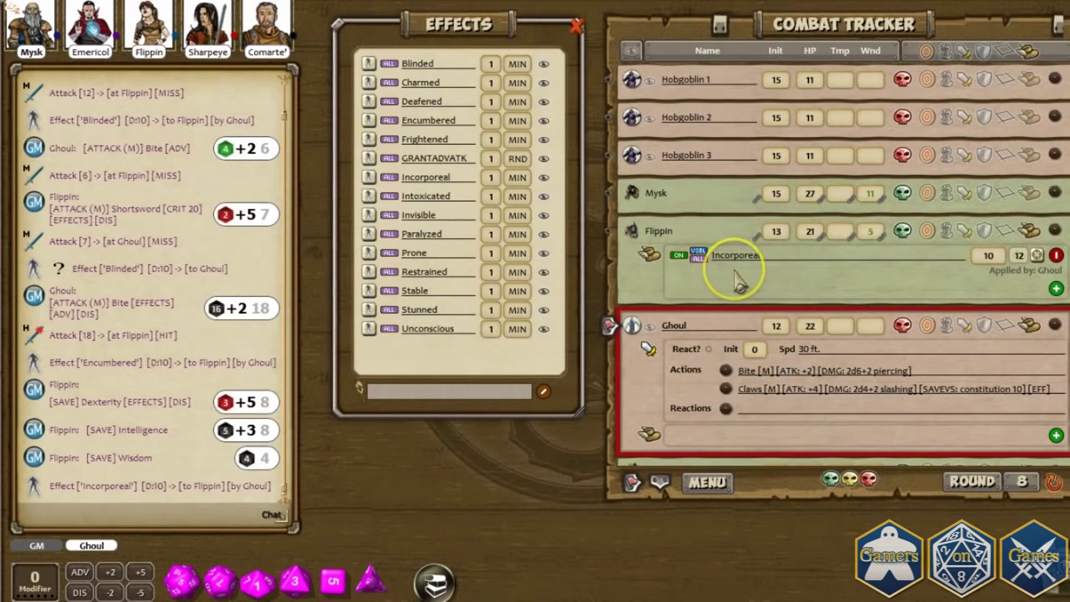
left_click_drag(802, 369, 717, 260)
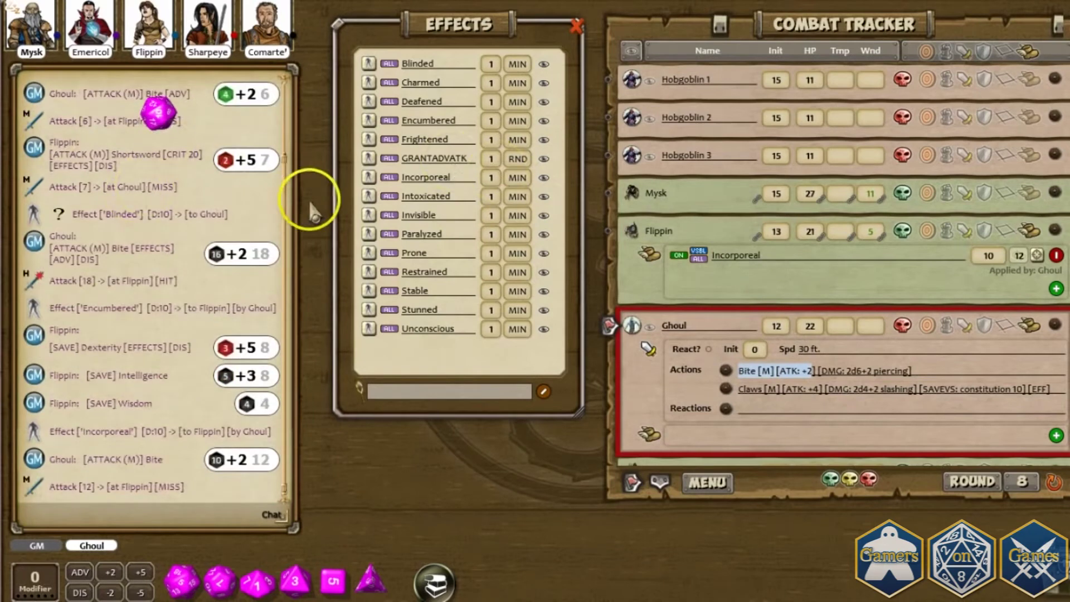
left_click_drag(841, 370, 724, 267)
left_click(519, 253)
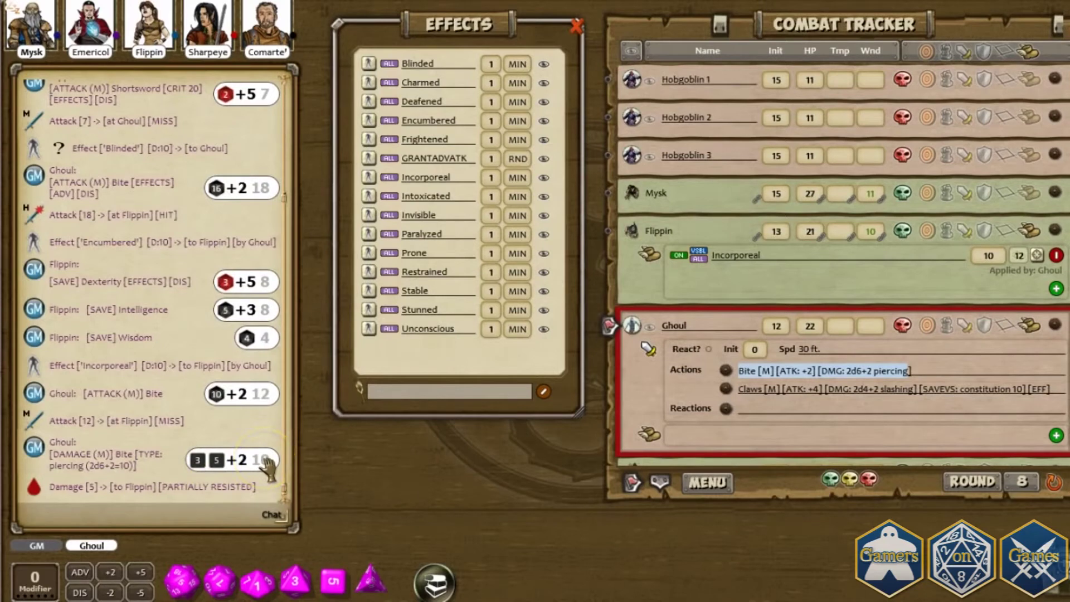
Clear Flippin's wounds, reroll the 12-point Bite damage resisted to 6 wounds, then remove Incorporeal.
left_click_drag(268, 464, 874, 233)
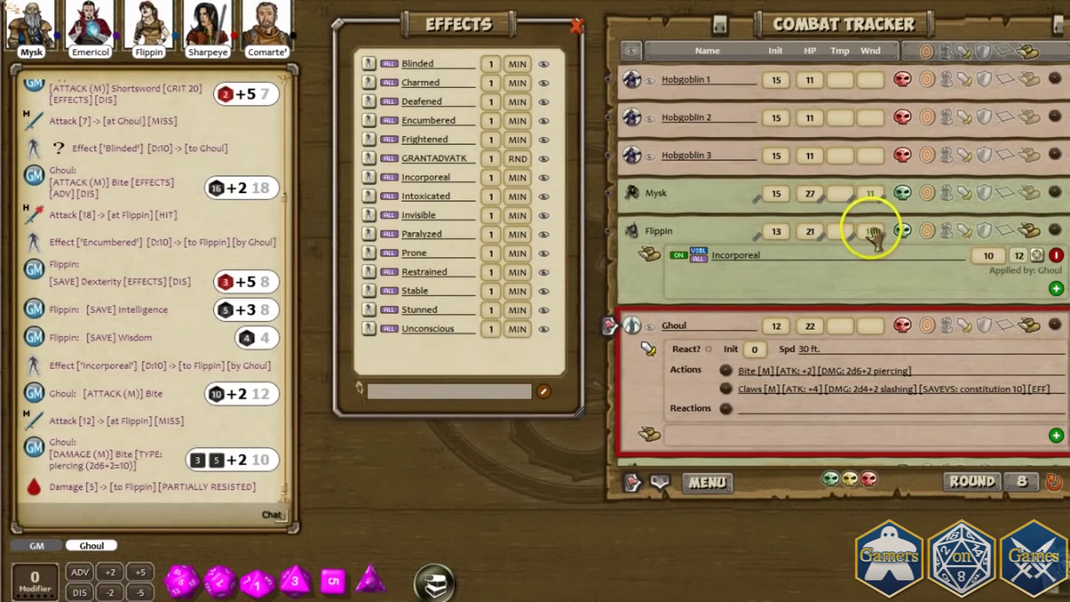
left_click_drag(874, 233, 794, 265)
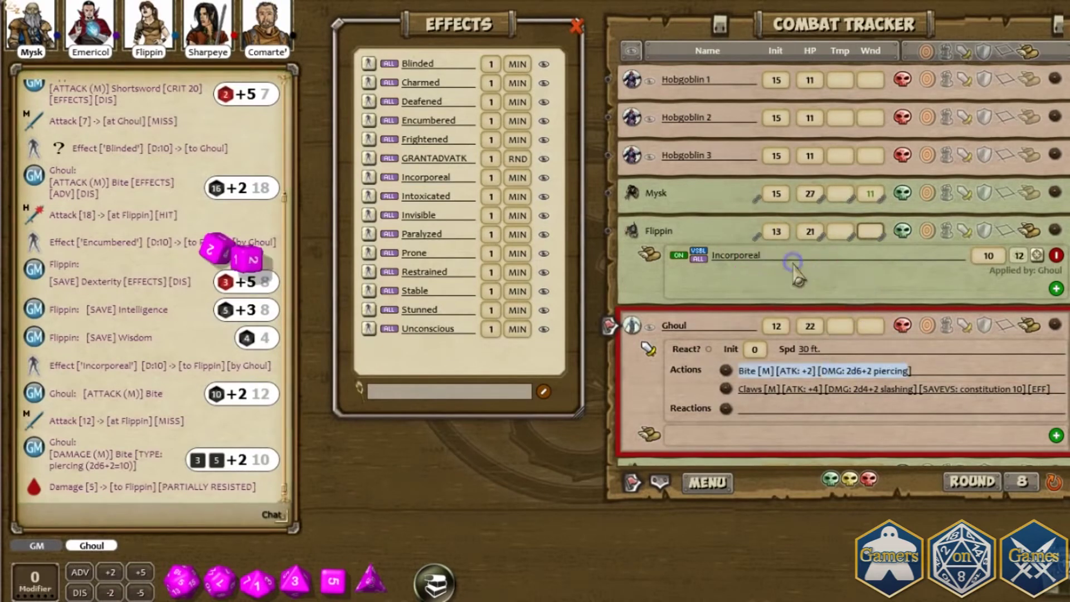
left_click(240, 446)
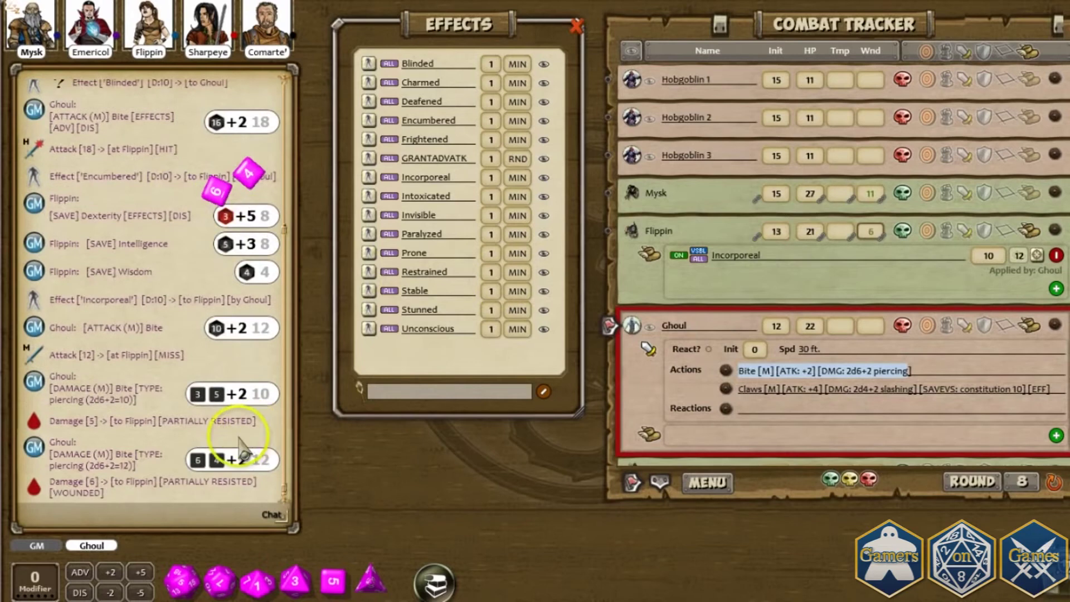
left_click(685, 303)
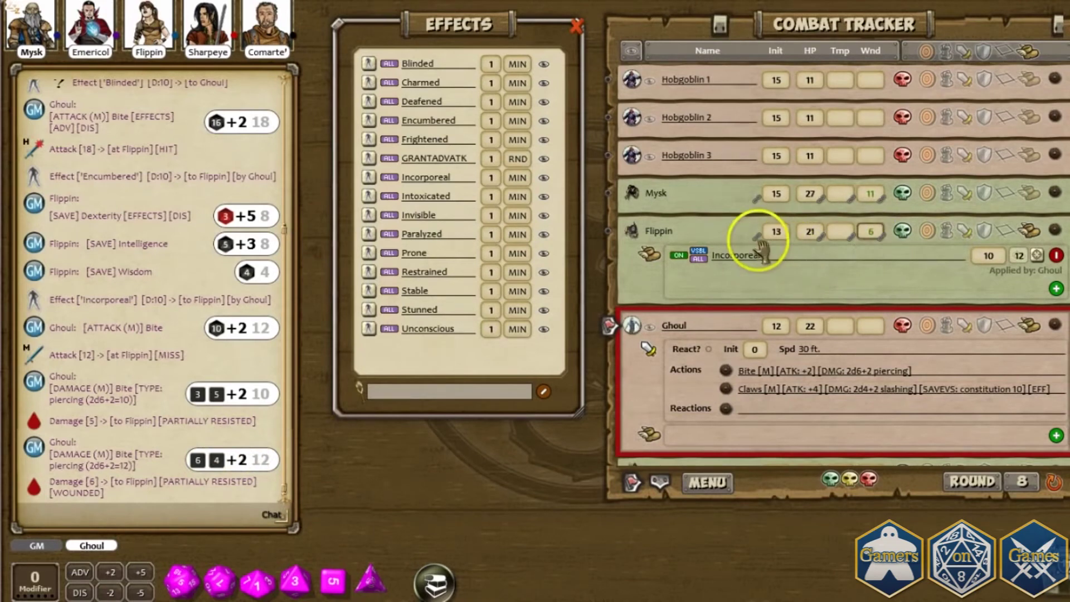
left_click(1057, 254)
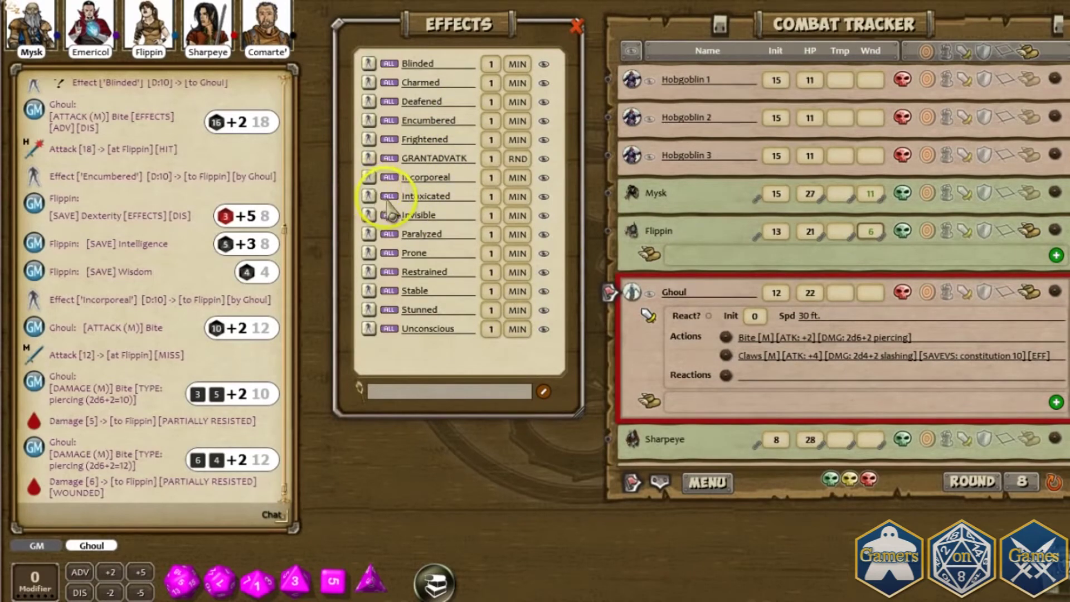
Give the Ghoul 10 rounds of Invisible and roll its advantaged Bite at Flippin, missing at 8.
left_click_drag(369, 215, 666, 384)
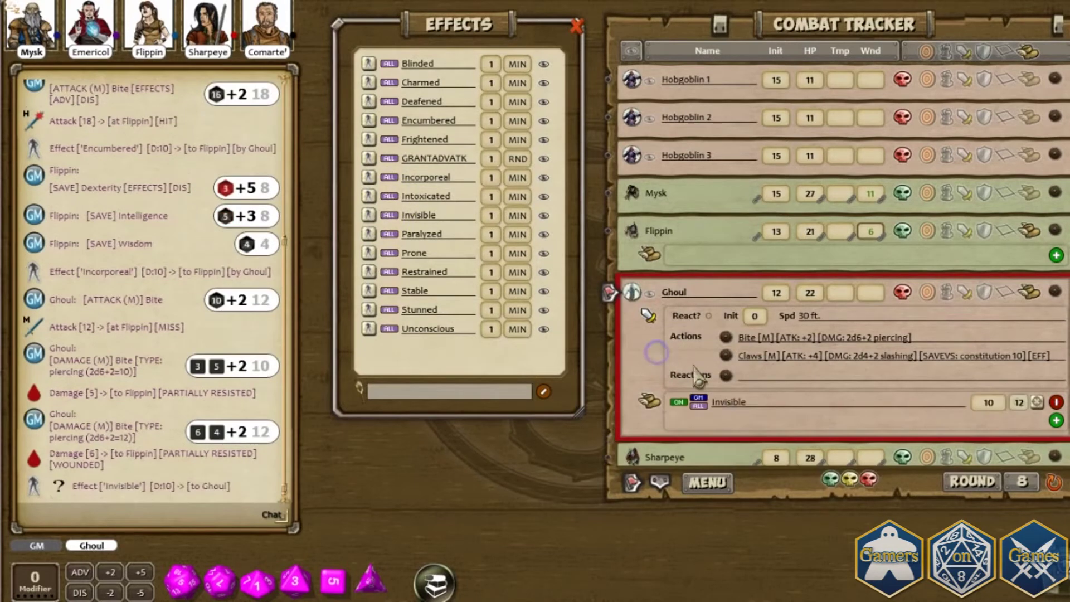
left_click_drag(803, 340, 710, 244)
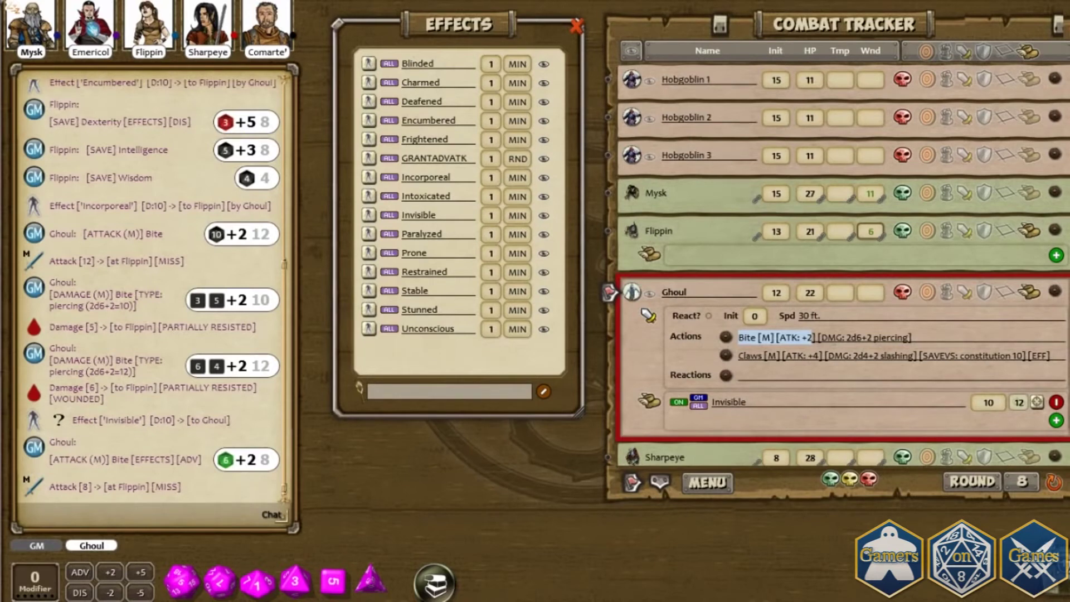
Delete the Ghoul's Invisible effect and give Flippin the Paralyzed condition for 10 rounds.
left_click(848, 341)
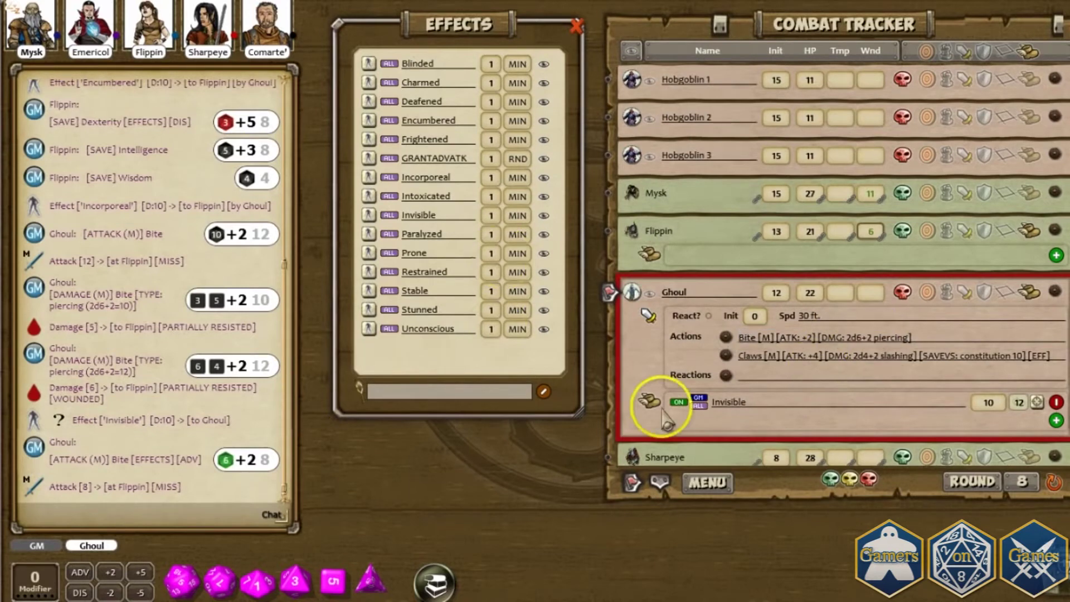
left_click(1057, 401)
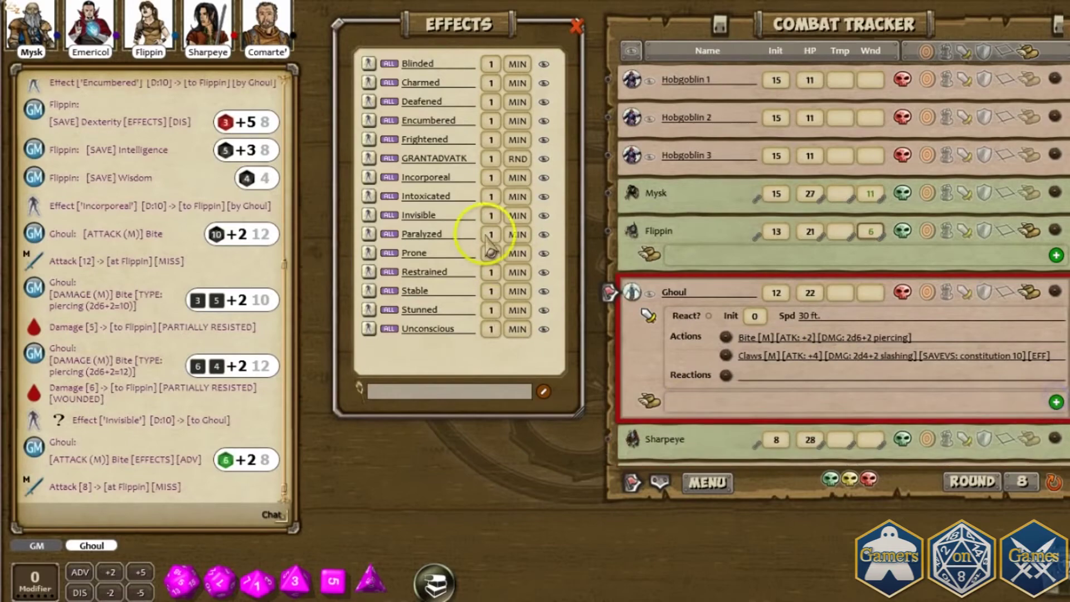
left_click_drag(372, 241, 716, 256)
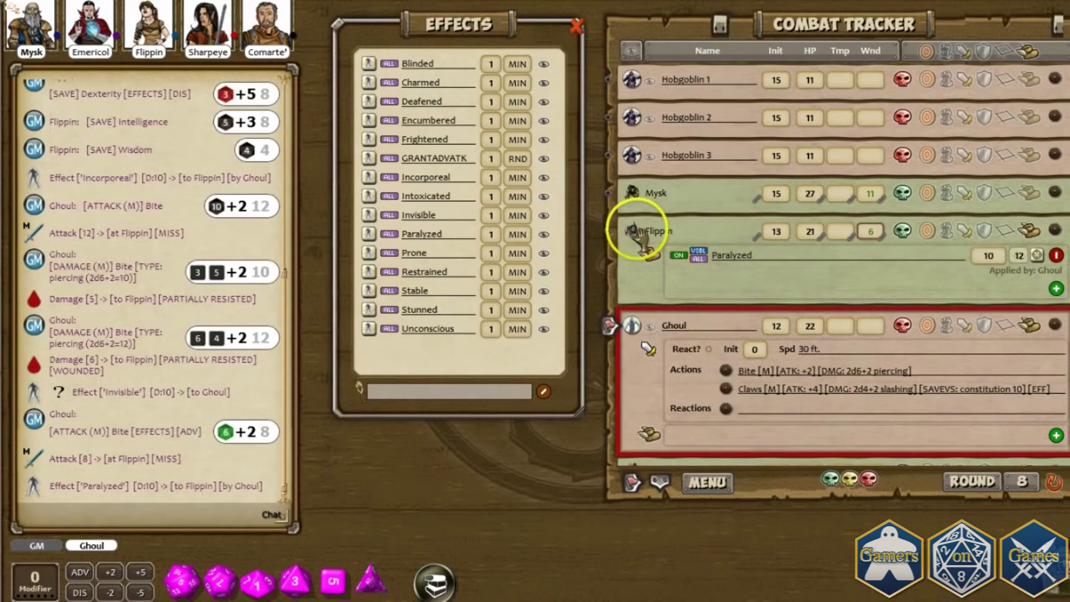
Roll Flippin's Dexterity save, which auto-fails despite totalling 22, then close his sheet.
left_click(1055, 228)
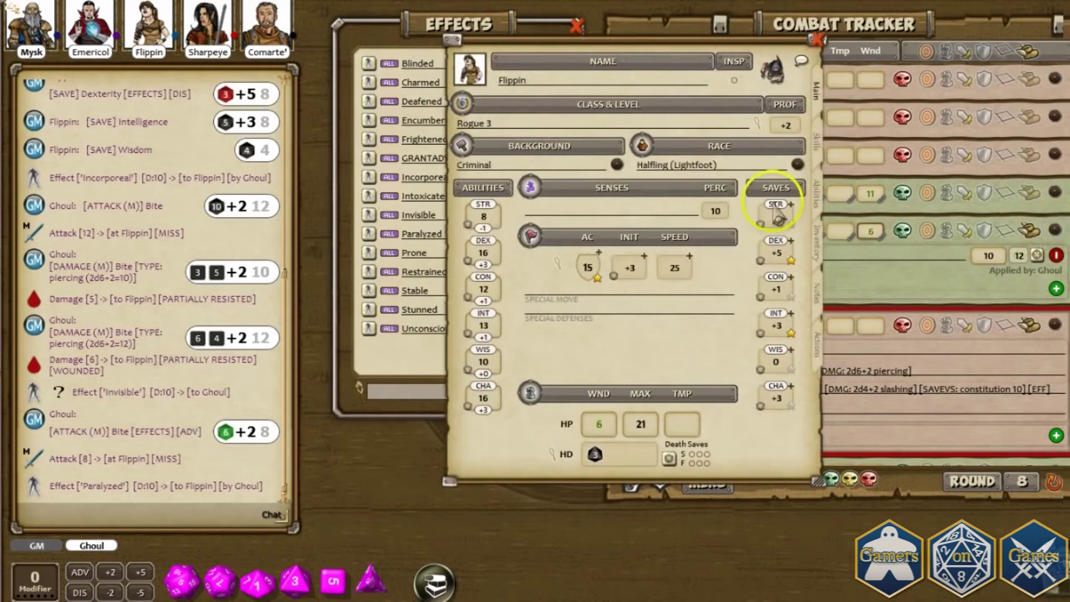
double_click(778, 258)
left_click_drag(39, 497, 134, 496)
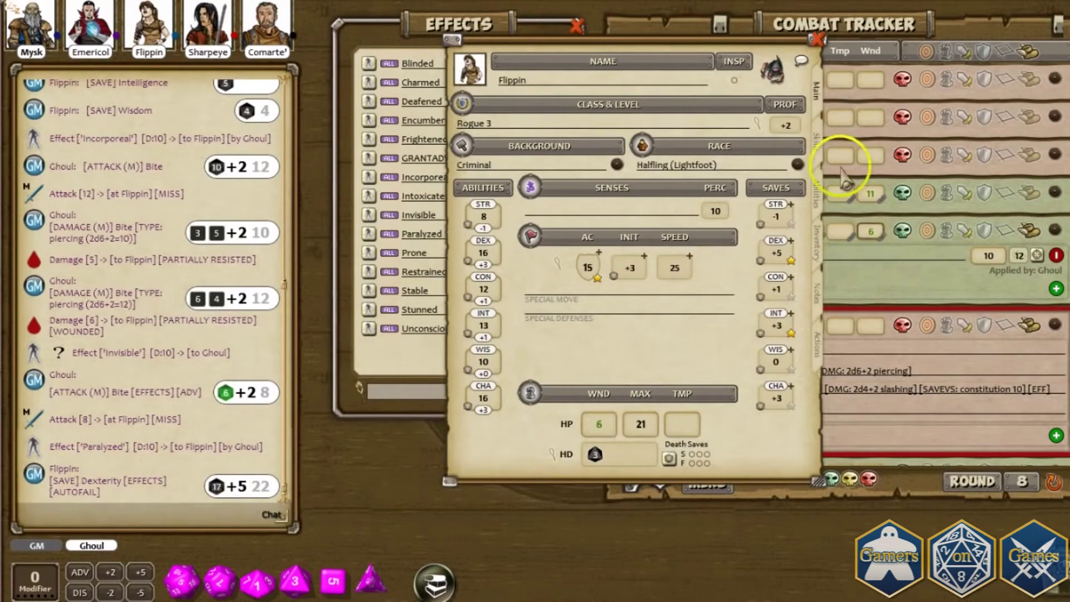
left_click(816, 37)
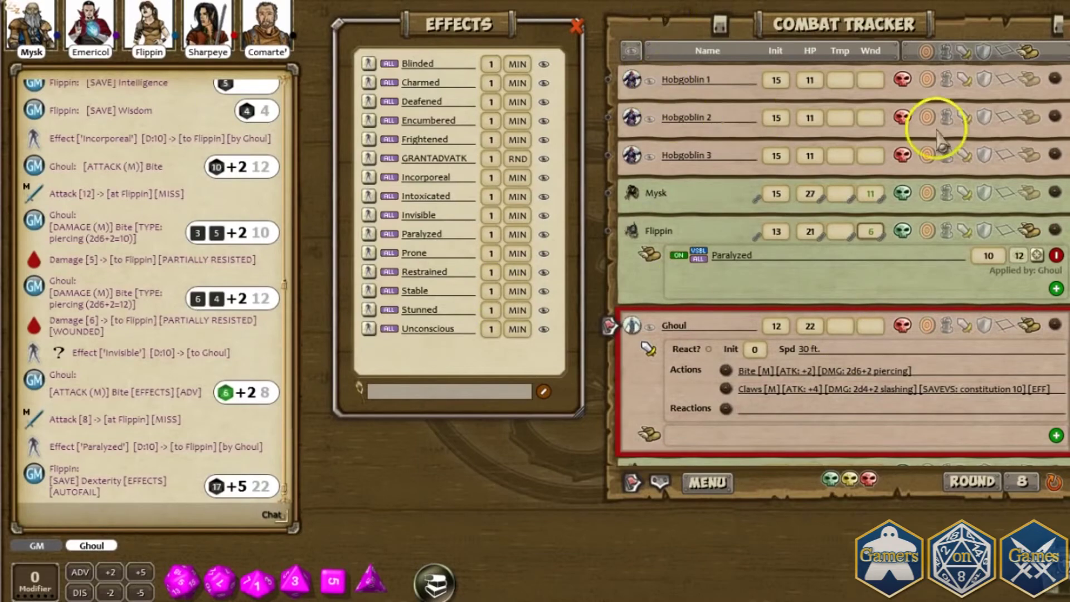
Open Hobgoblin 3's stat block beside the tracker and scroll through its actions.
left_click(1056, 156)
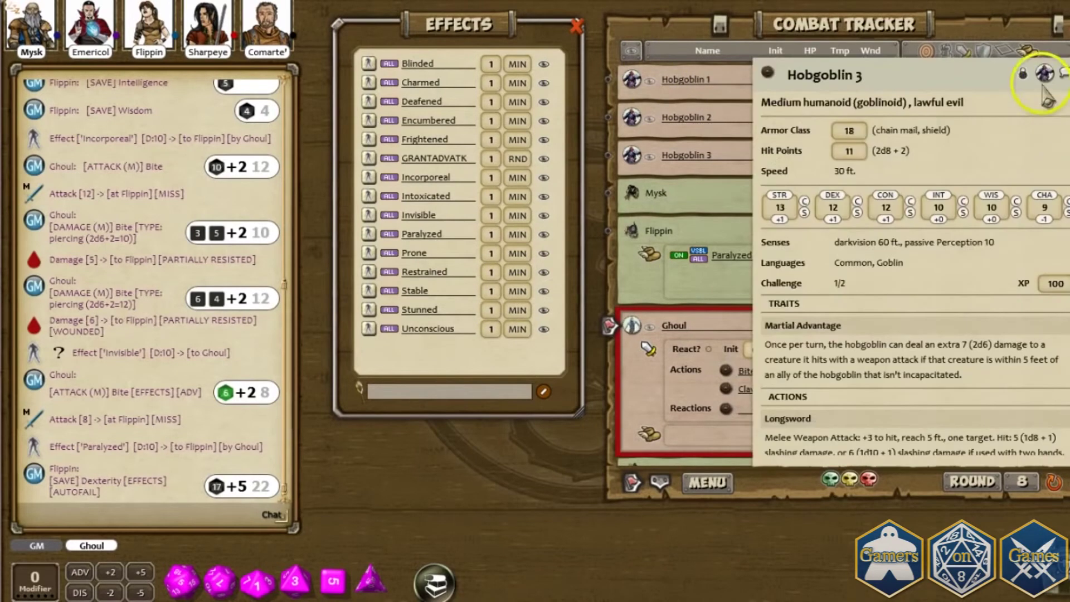
left_click_drag(1007, 78, 499, 55)
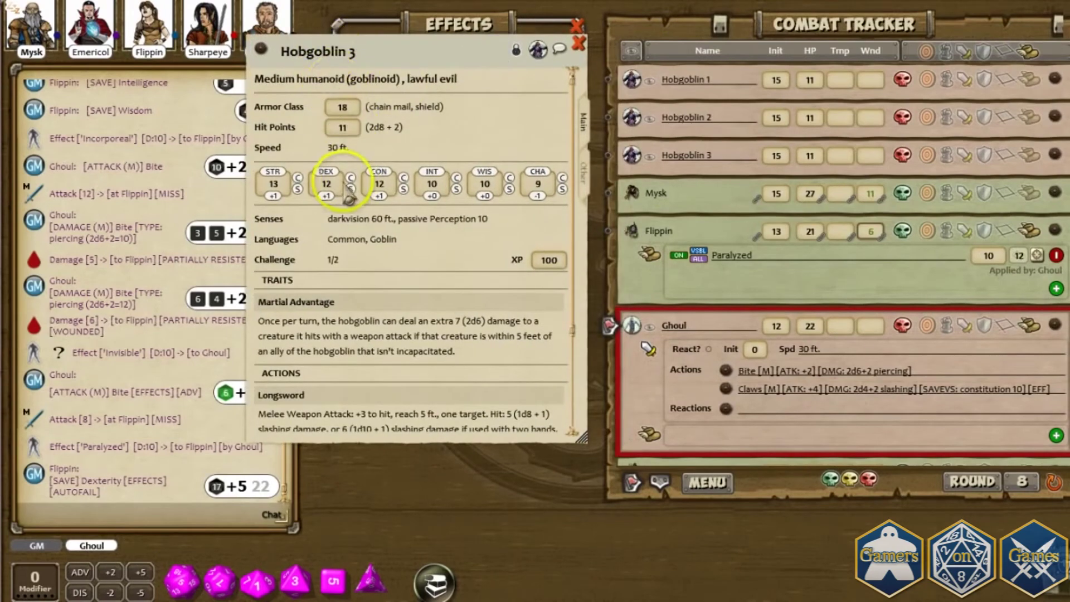
scroll(309, 314, "down", 1)
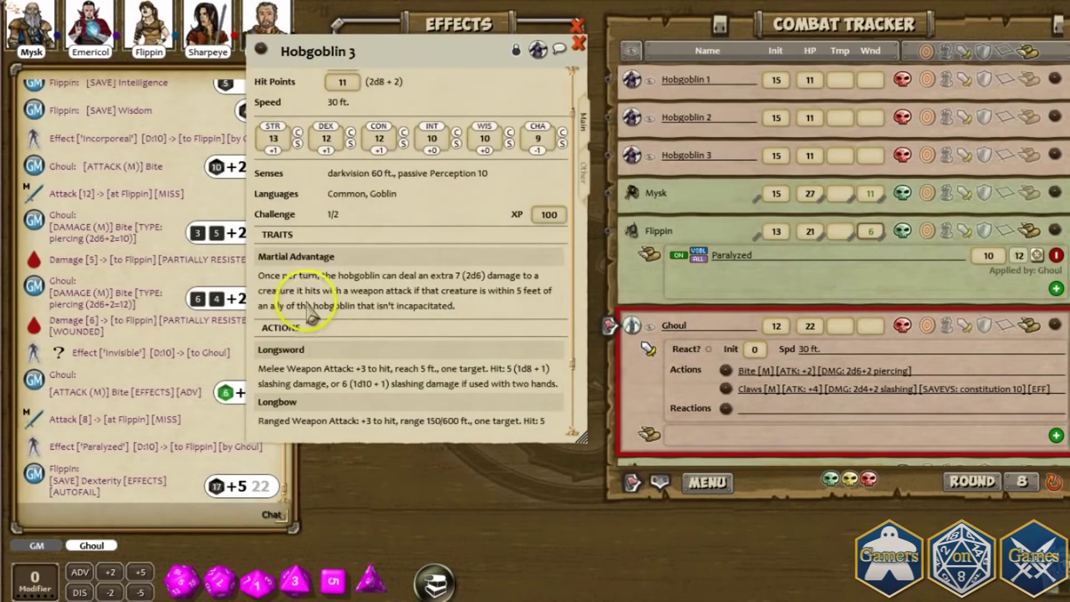
scroll(326, 301, "down", 1)
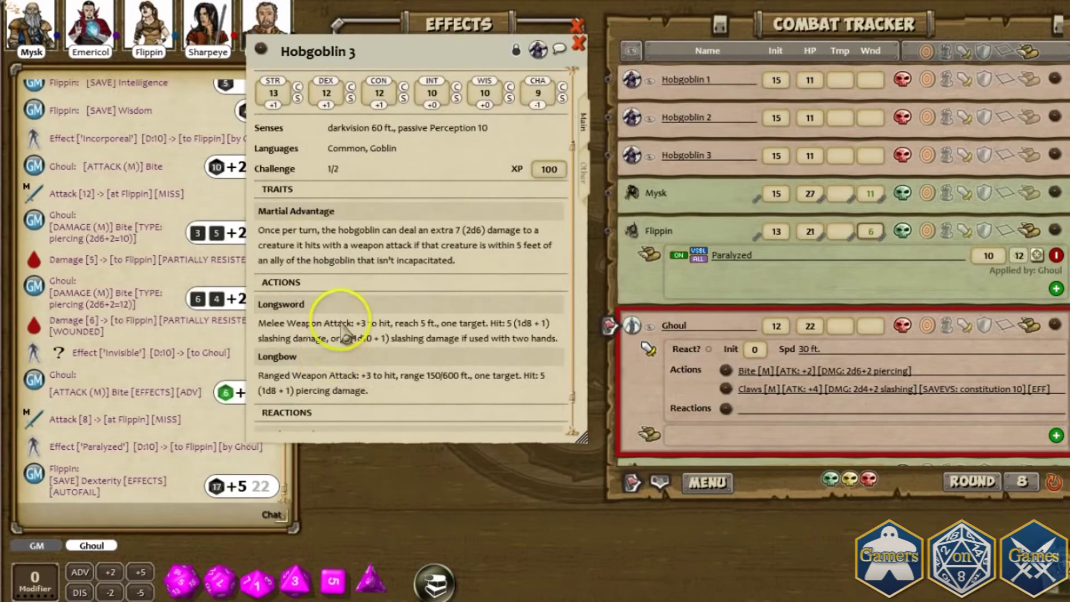
scroll(365, 362, "down", 1)
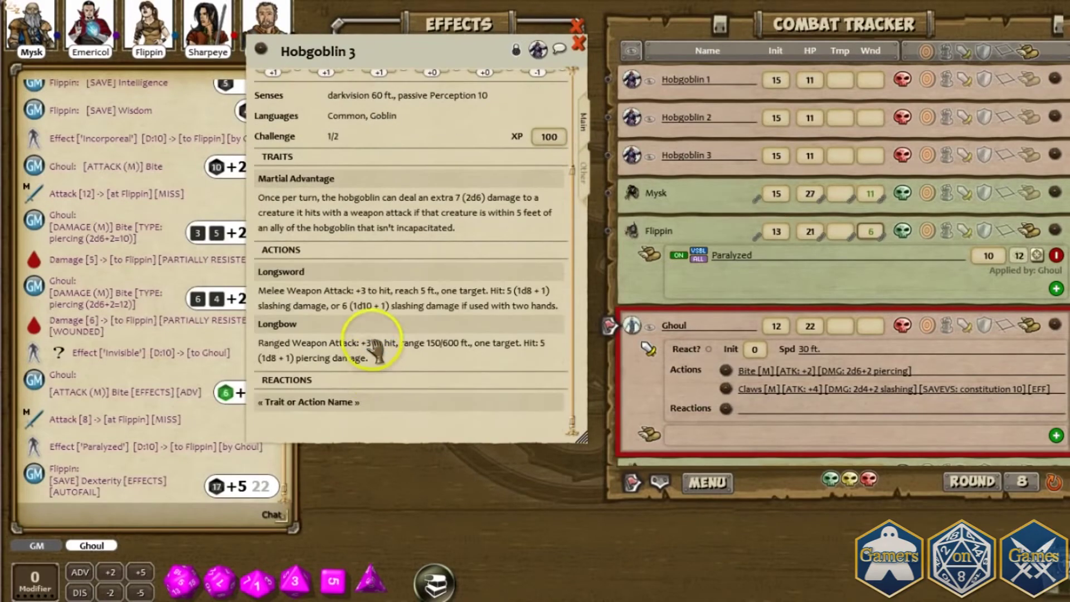
Highlight the Longsword's one-handed damage and its +3 to hit.
left_click_drag(313, 328, 352, 306)
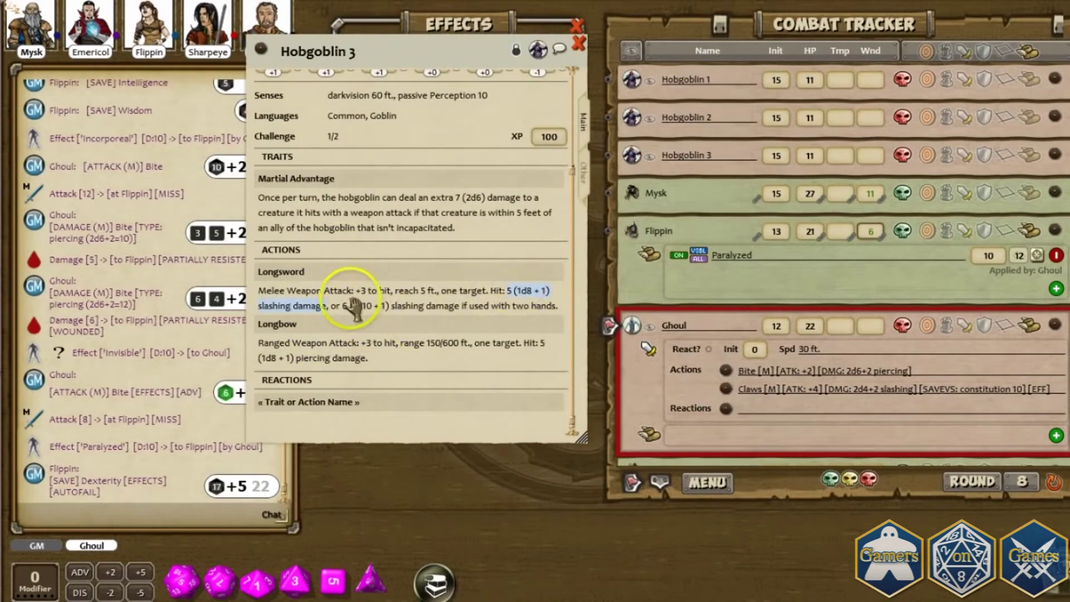
scroll(345, 304, "up", 3)
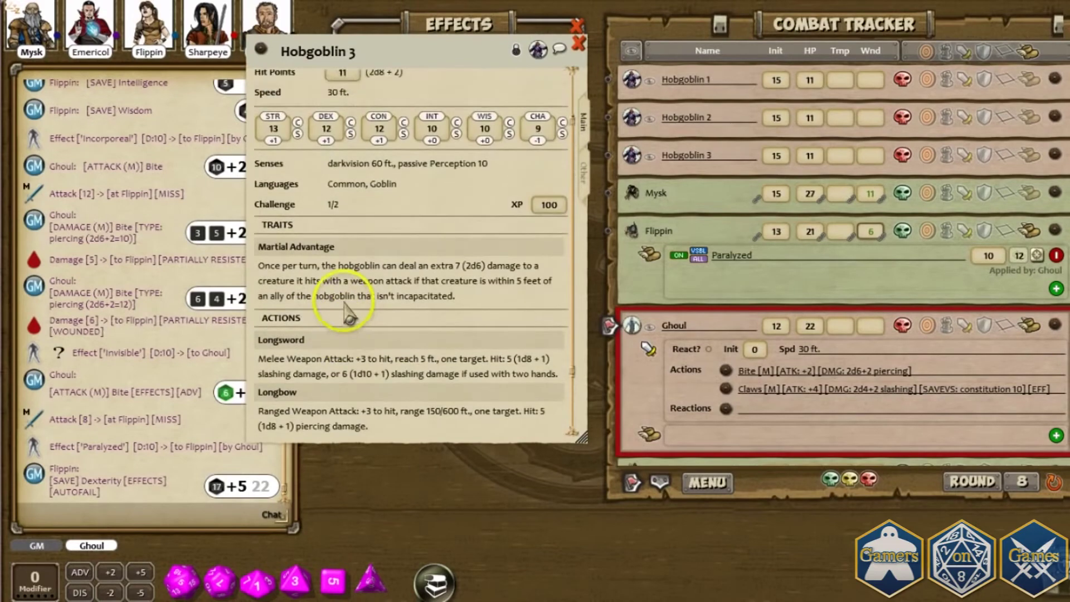
left_click_drag(356, 359, 391, 358)
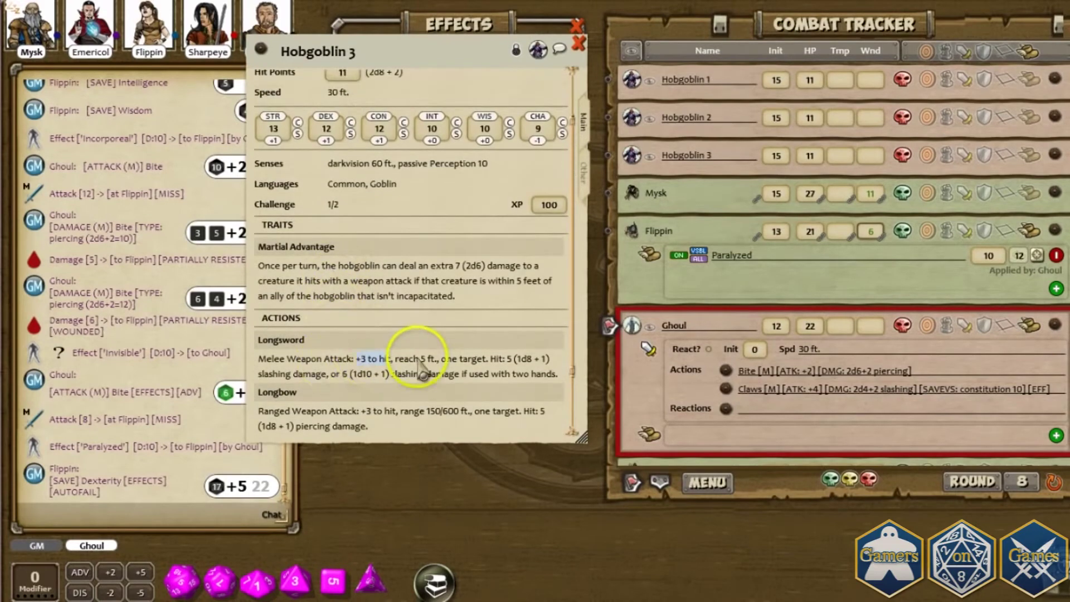
left_click(963, 157)
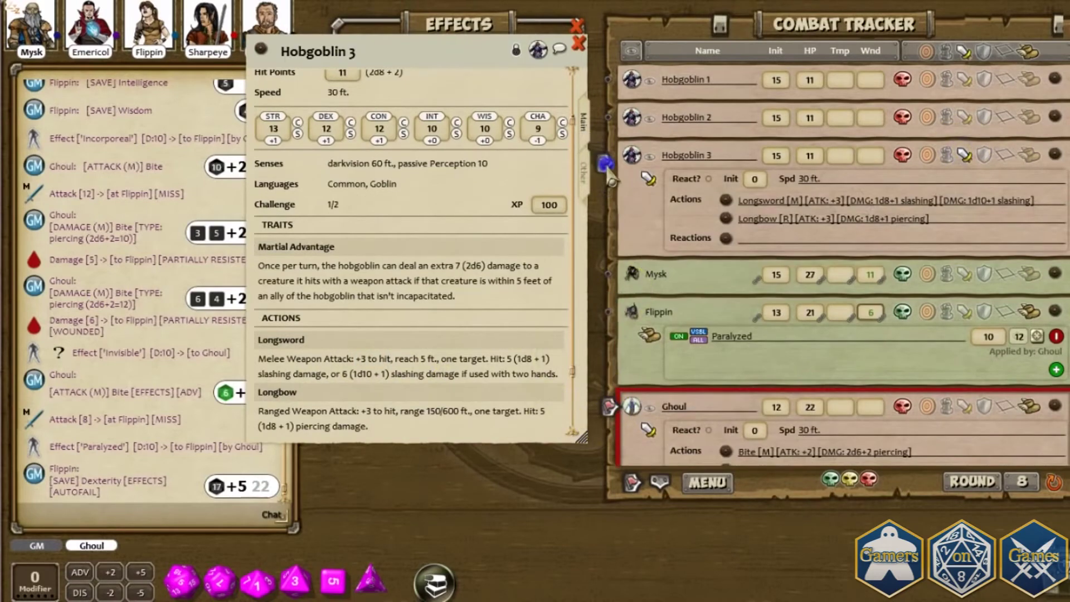
Make Hobgoblin 3 active and highlight its Longsword and Longbow attack bonuses and Longsword two-handed damage.
left_click_drag(608, 169, 608, 171)
left_click_drag(843, 204, 807, 205)
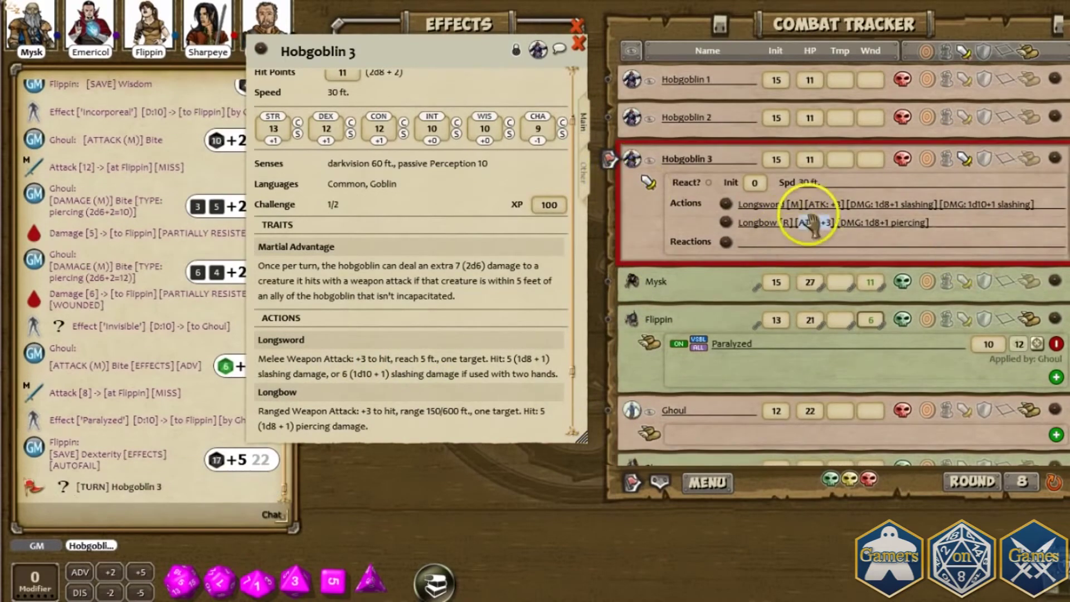
left_click_drag(798, 223, 936, 205)
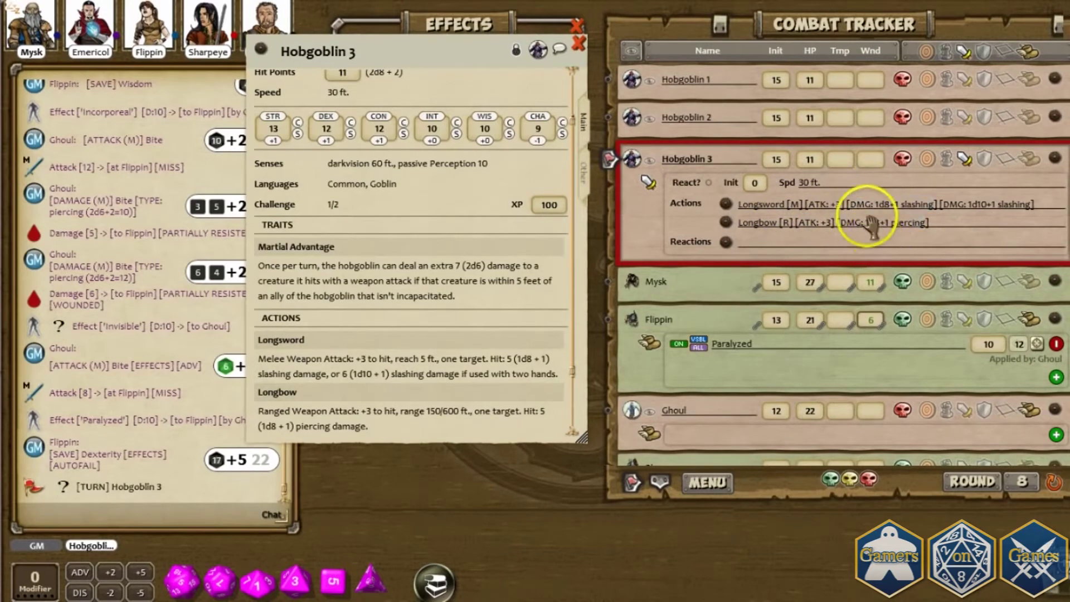
left_click(956, 205)
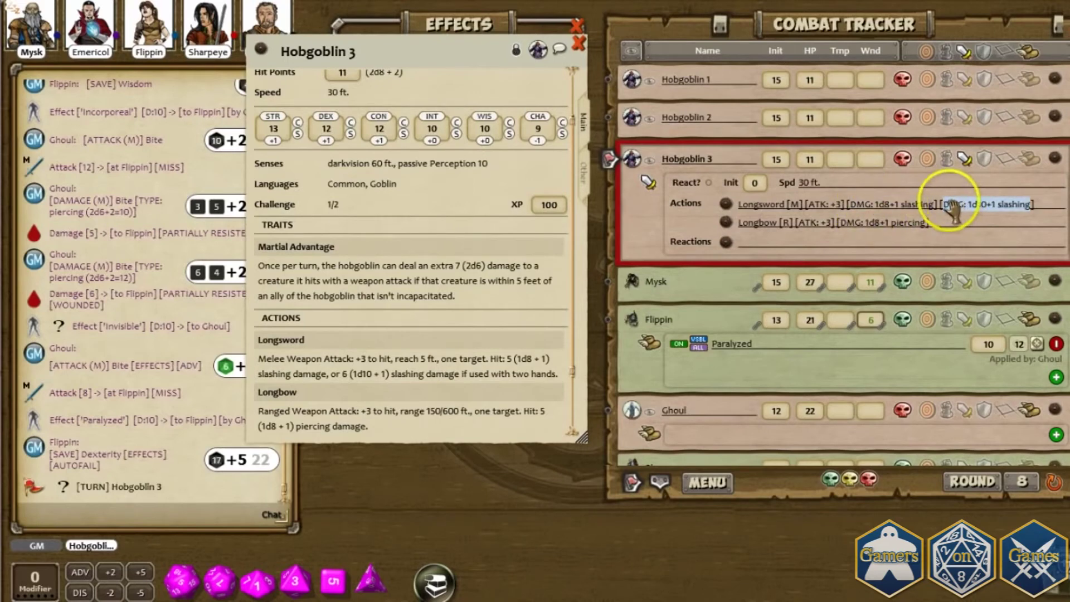